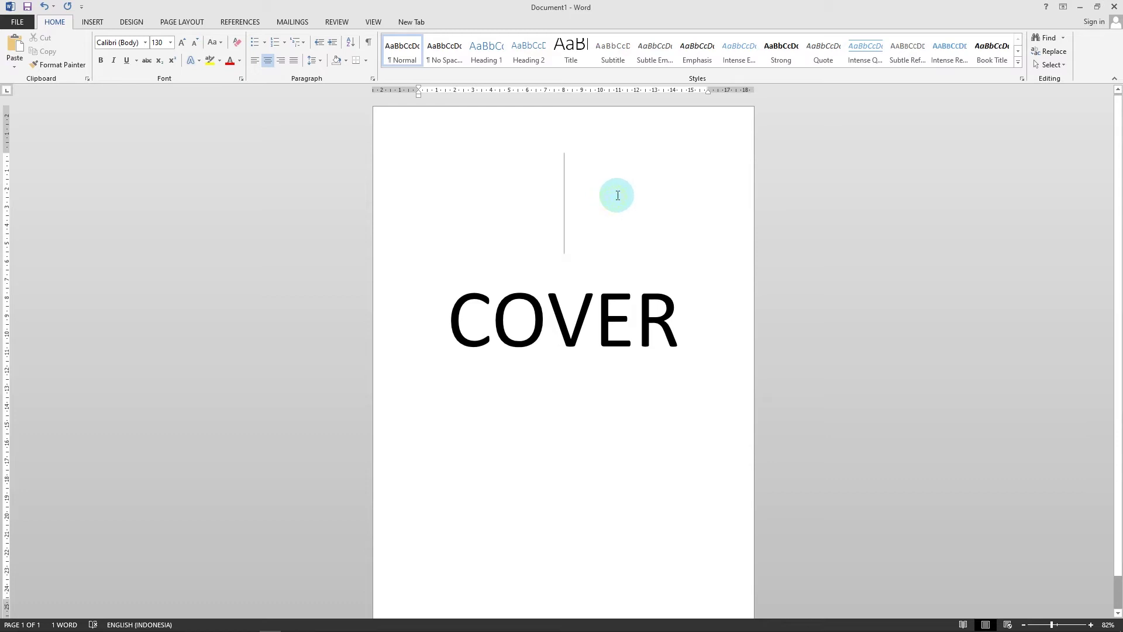
left_click(654, 311)
left_click(703, 313)
scroll(472, 145, "down", 1)
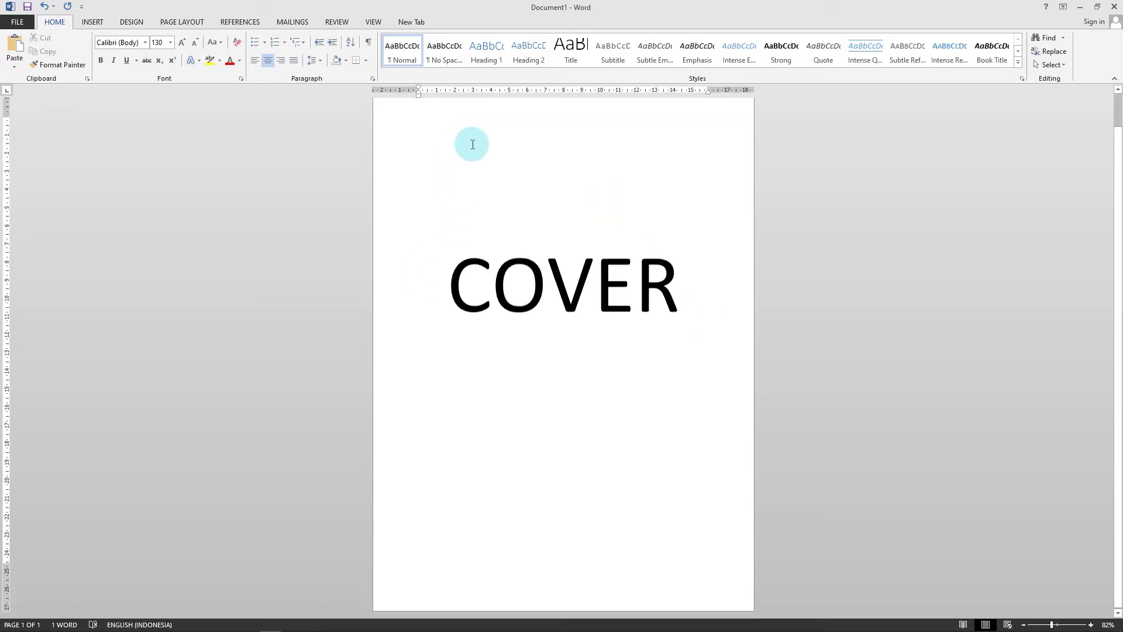
left_click(595, 296)
scroll(660, 131, "up", 1)
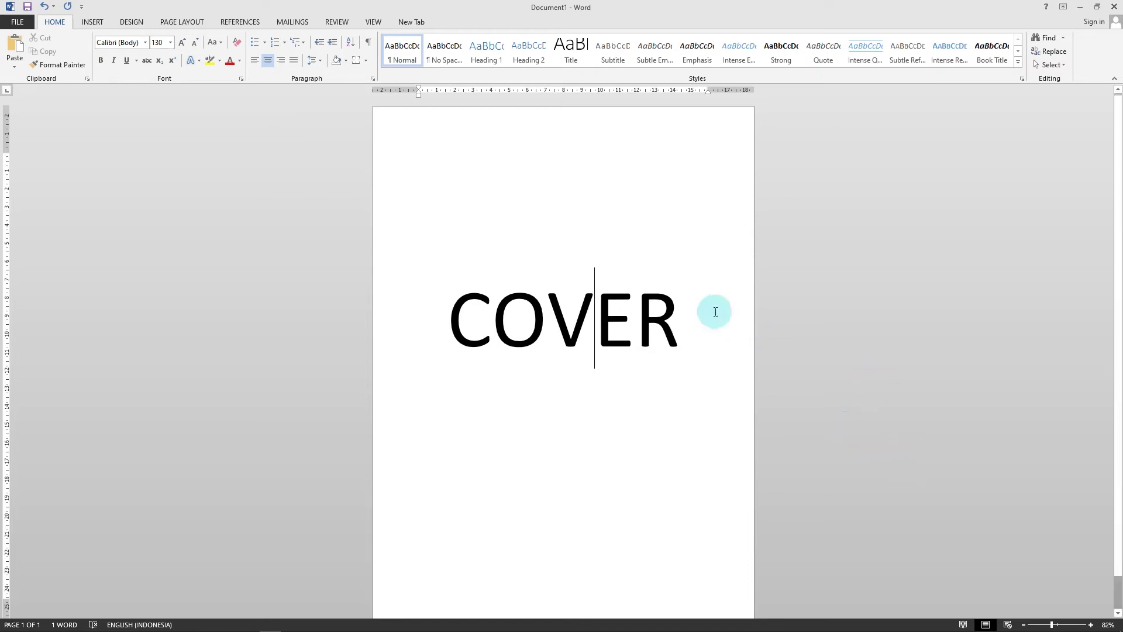
key("Return")
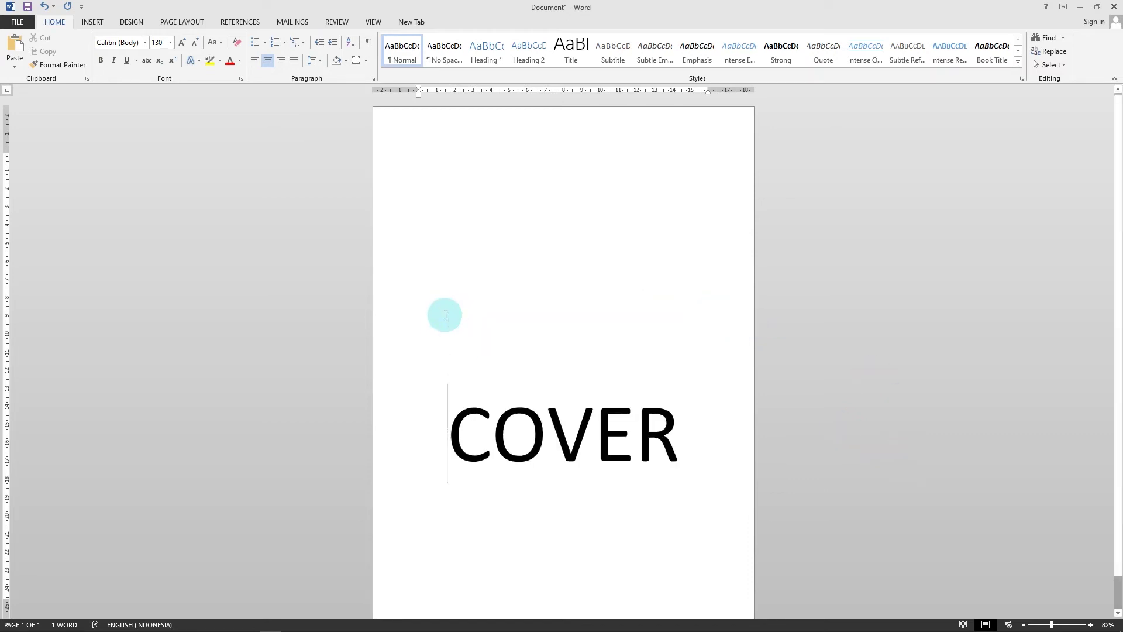
key("BackSpace")
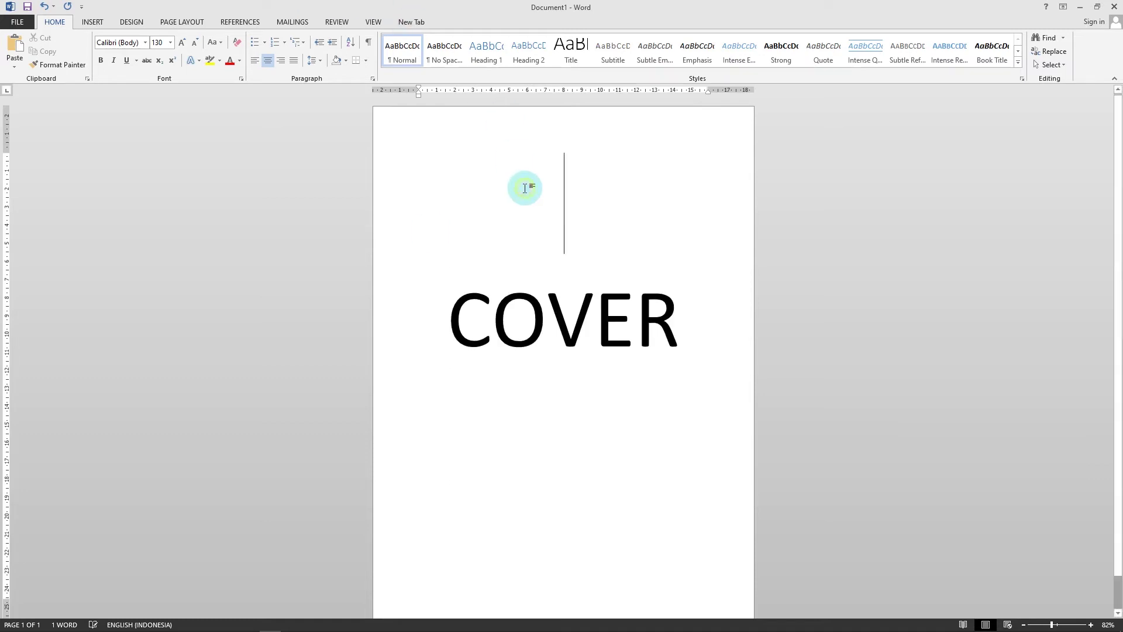
- Insert a Next Page section break after the word COVER
left_click(699, 333)
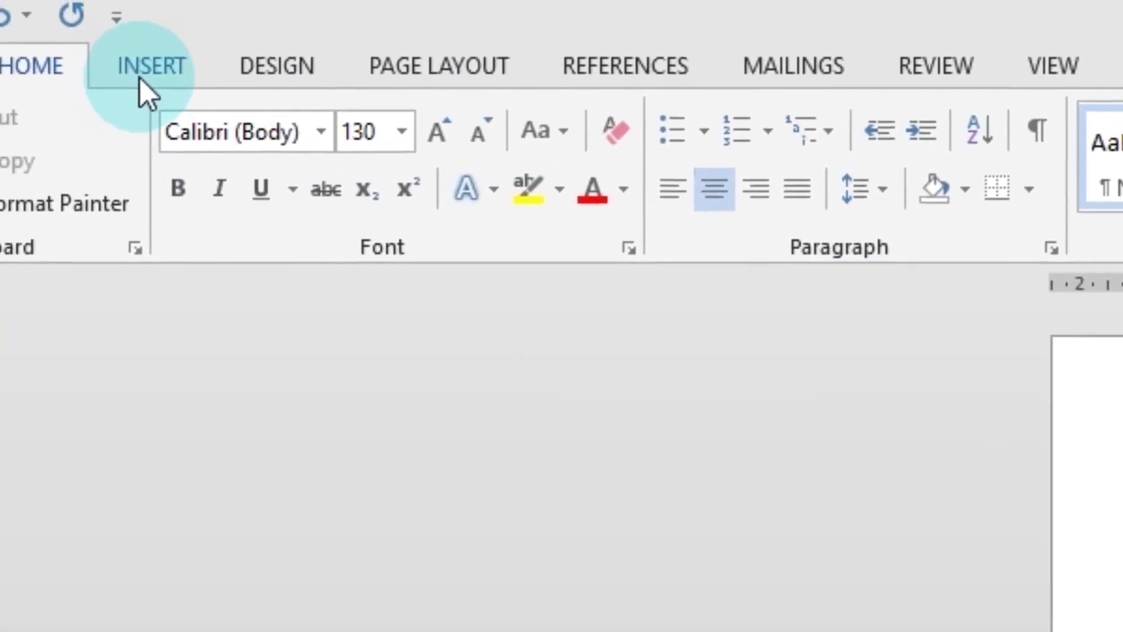
left_click(91, 24)
left_click(152, 85)
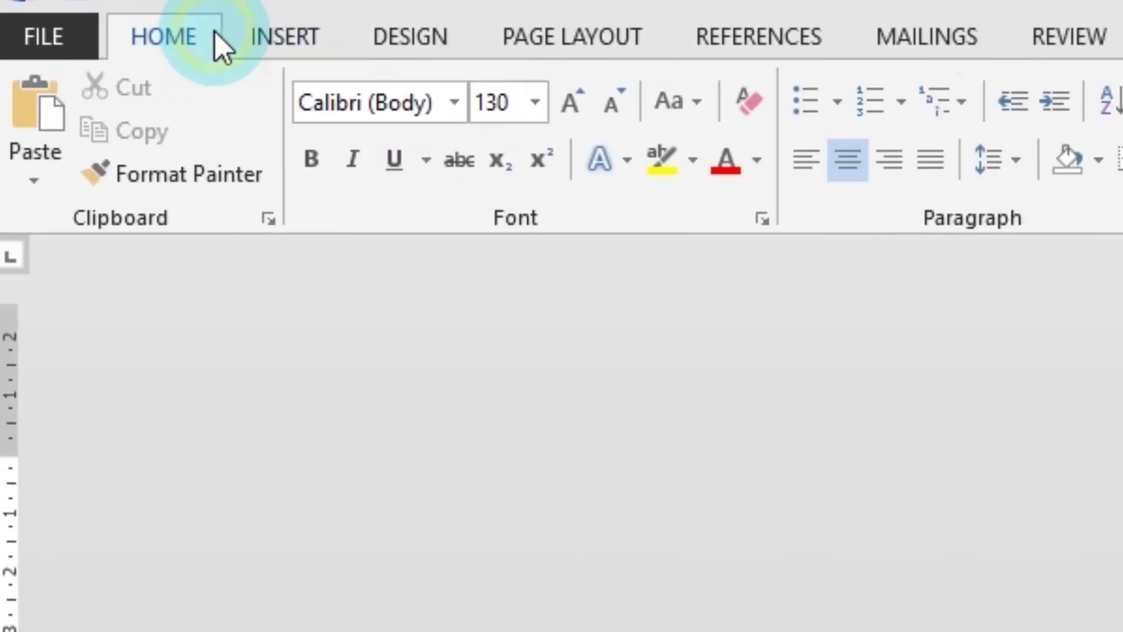
left_click(318, 47)
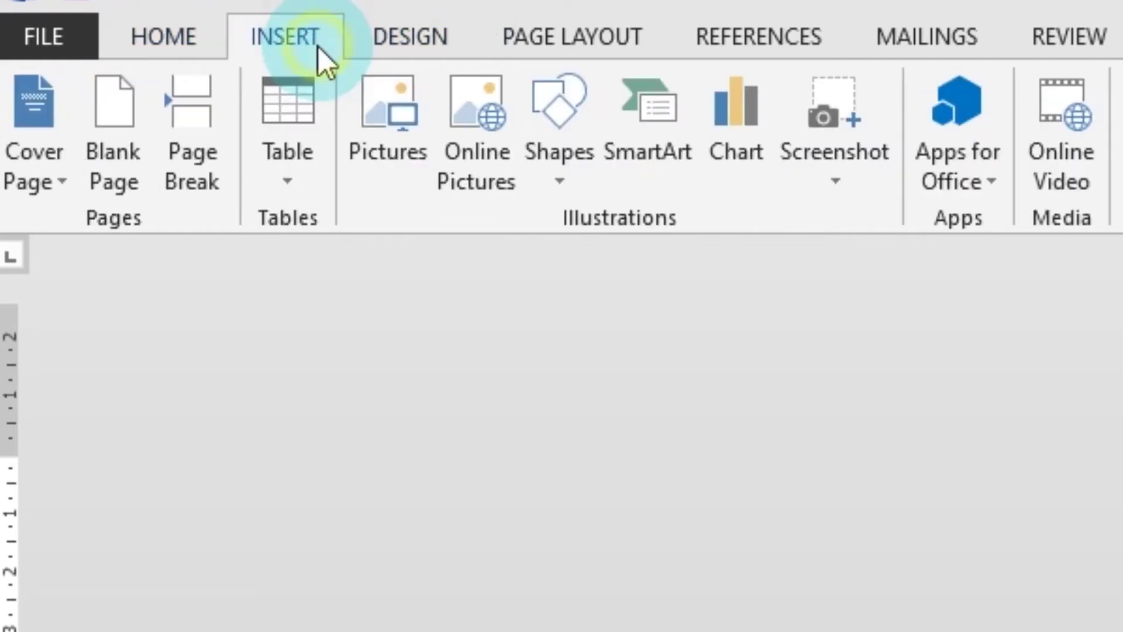
left_click(469, 38)
left_click(518, 40)
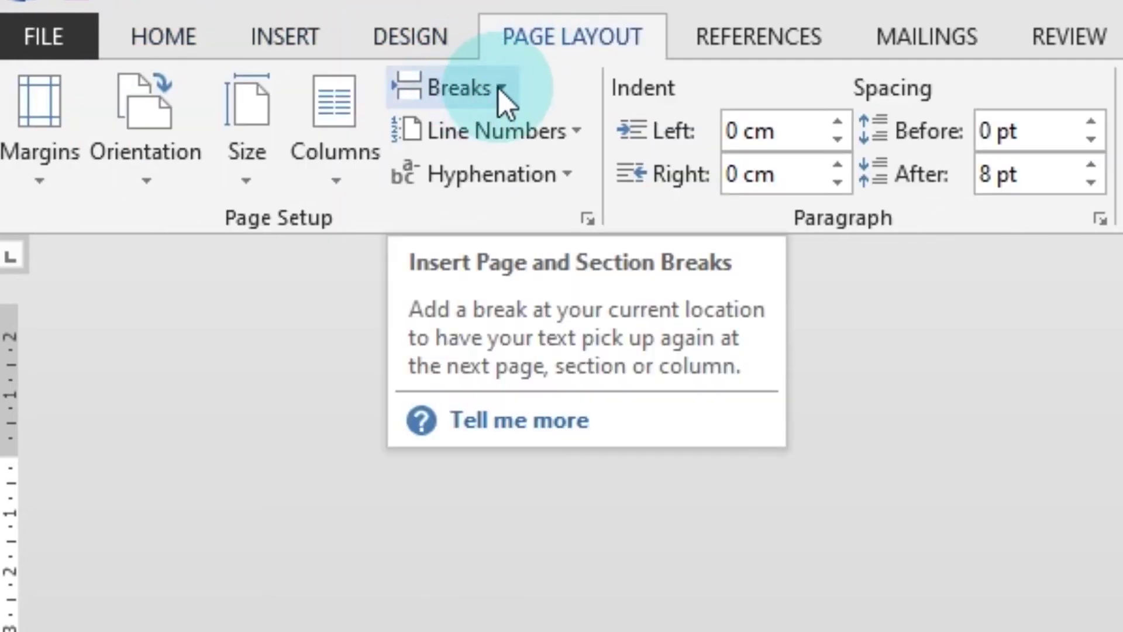
left_click(498, 88)
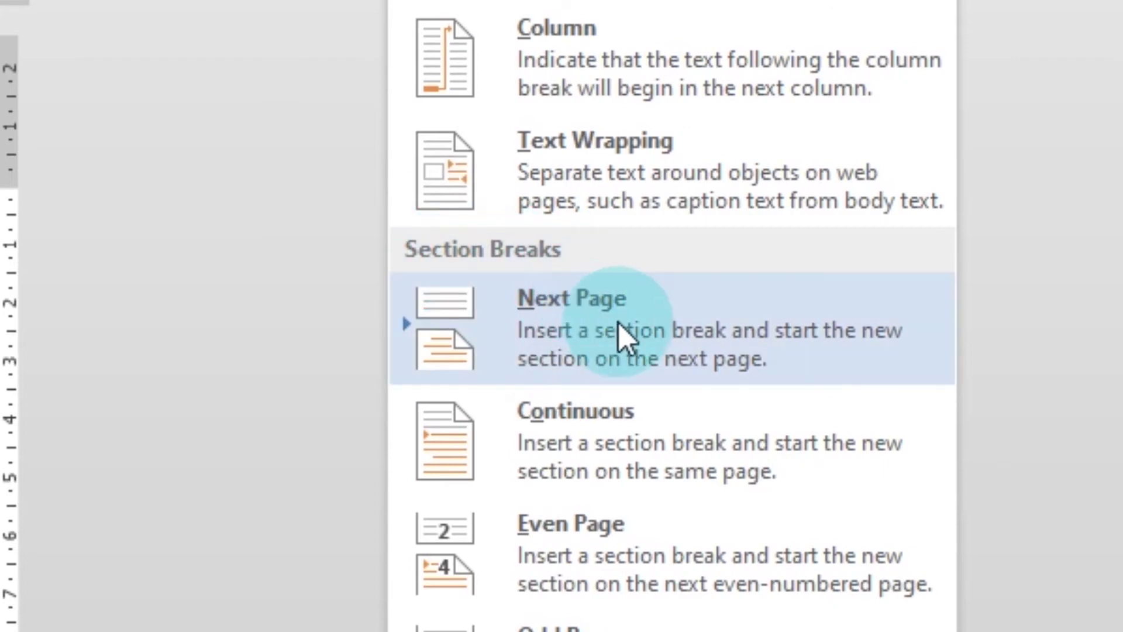
left_click(585, 295)
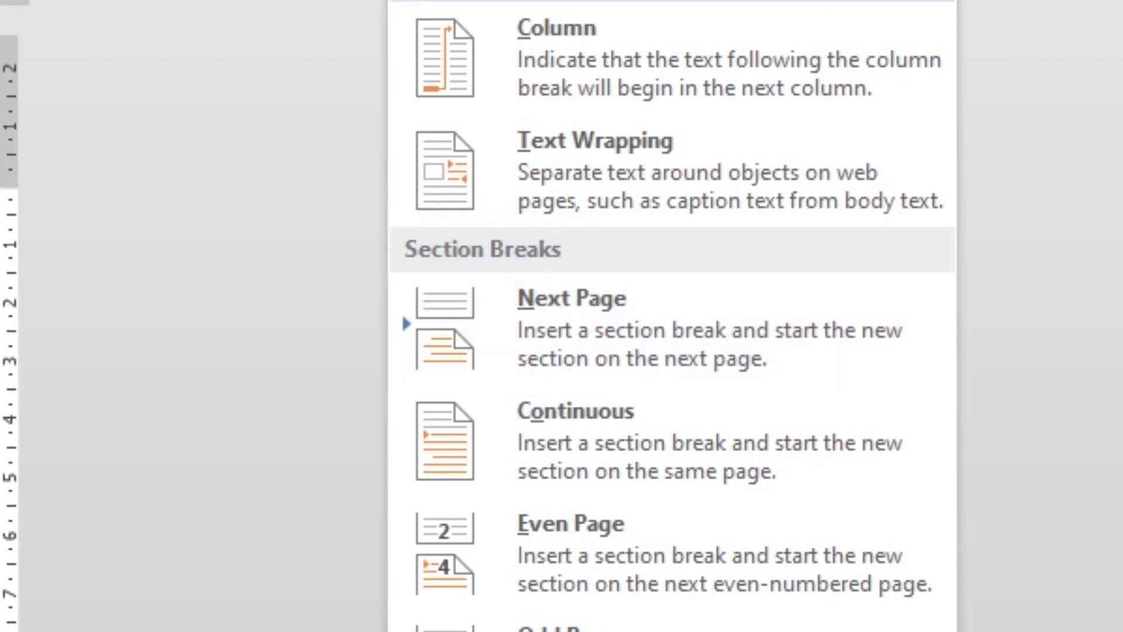
left_click(616, 149)
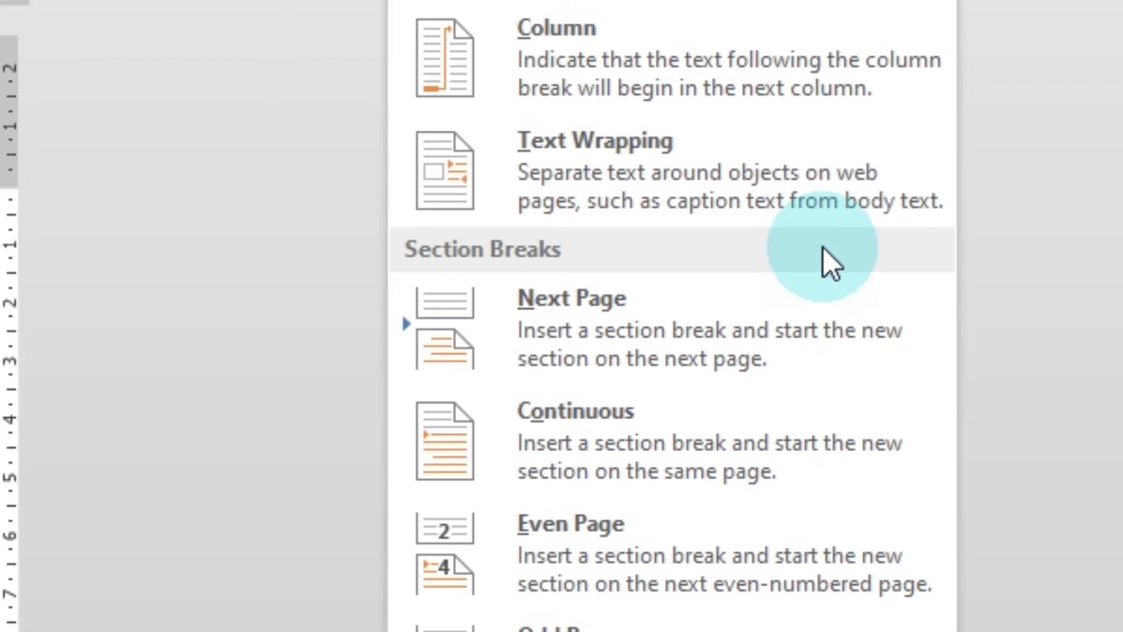
left_click(789, 319)
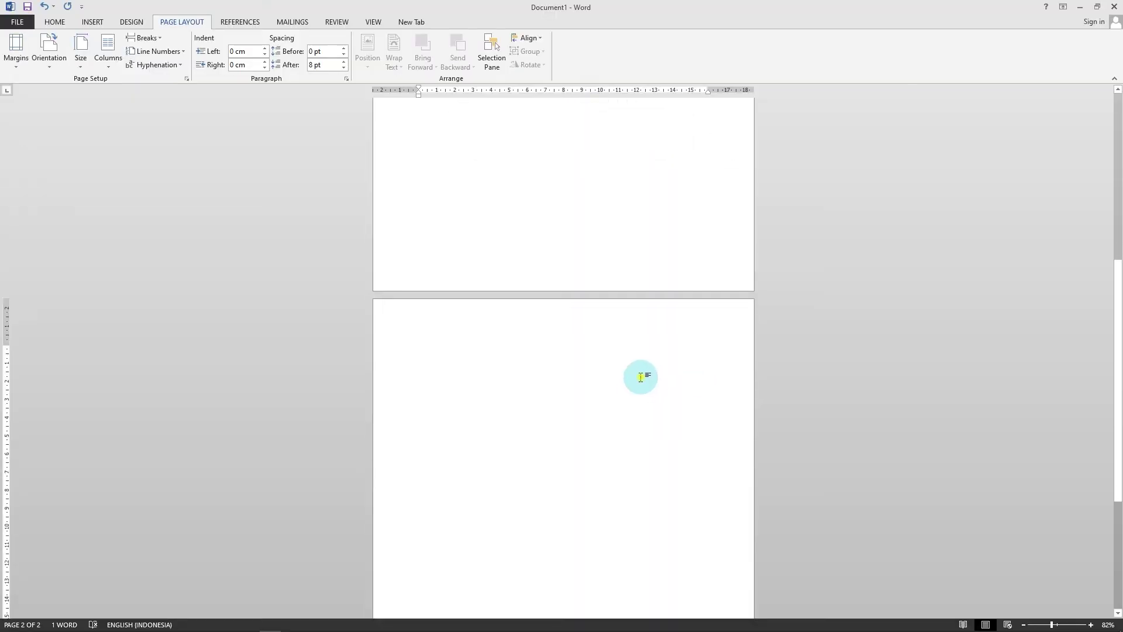
- Enter the title "Kata pengantar" on the second page
scroll(625, 390, "up", 7)
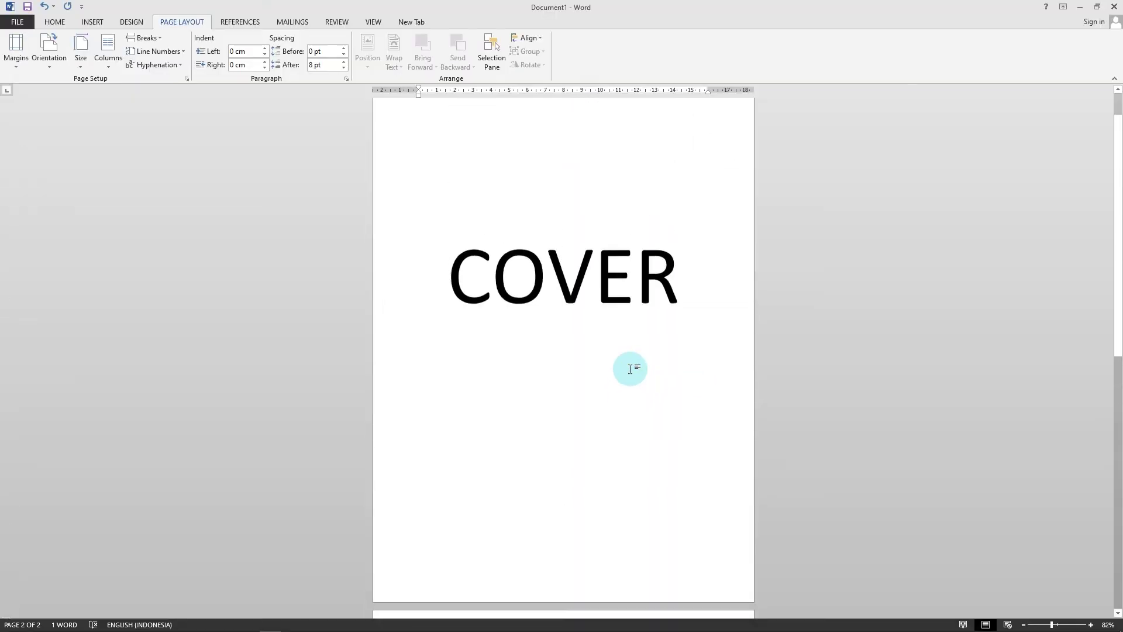
left_click(637, 218)
scroll(639, 359, "down", 6)
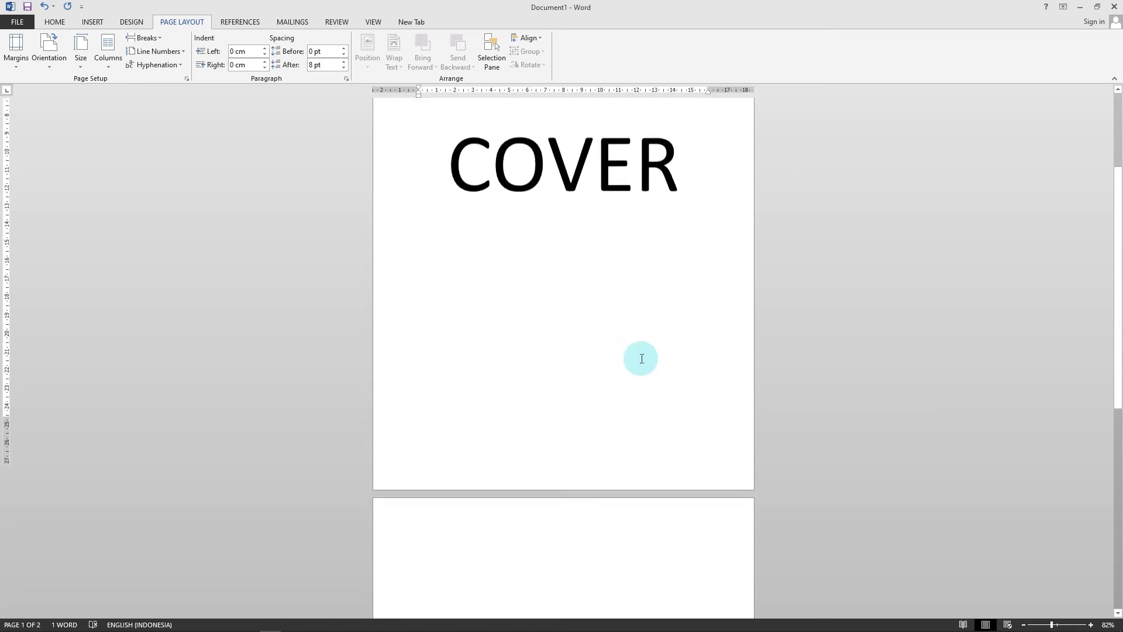
left_click(591, 375)
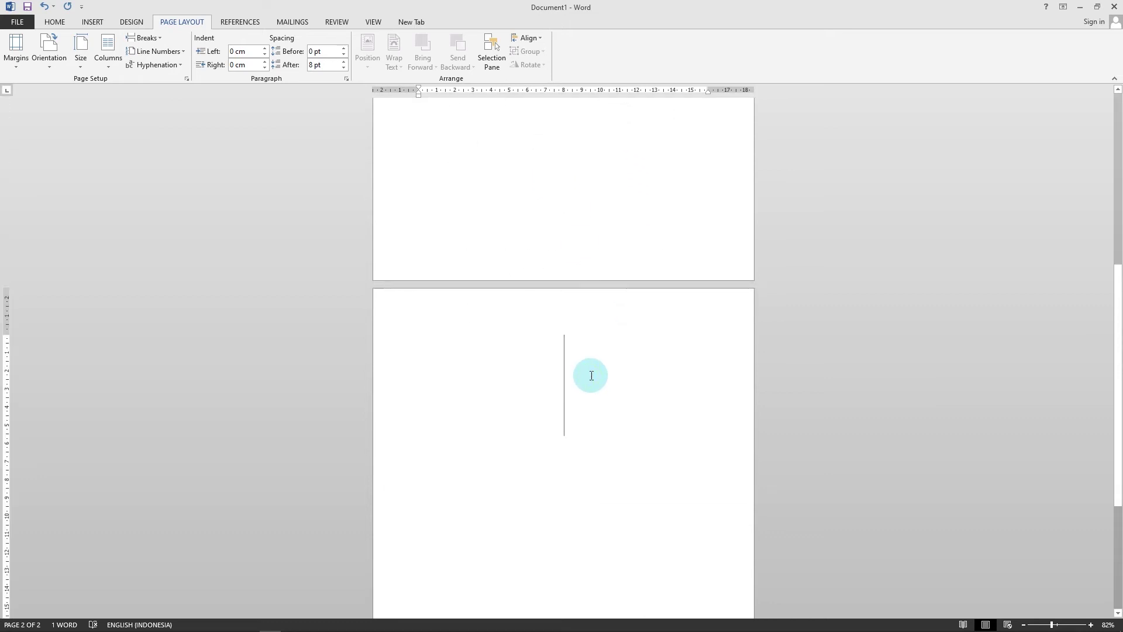
type("kata pengantar")
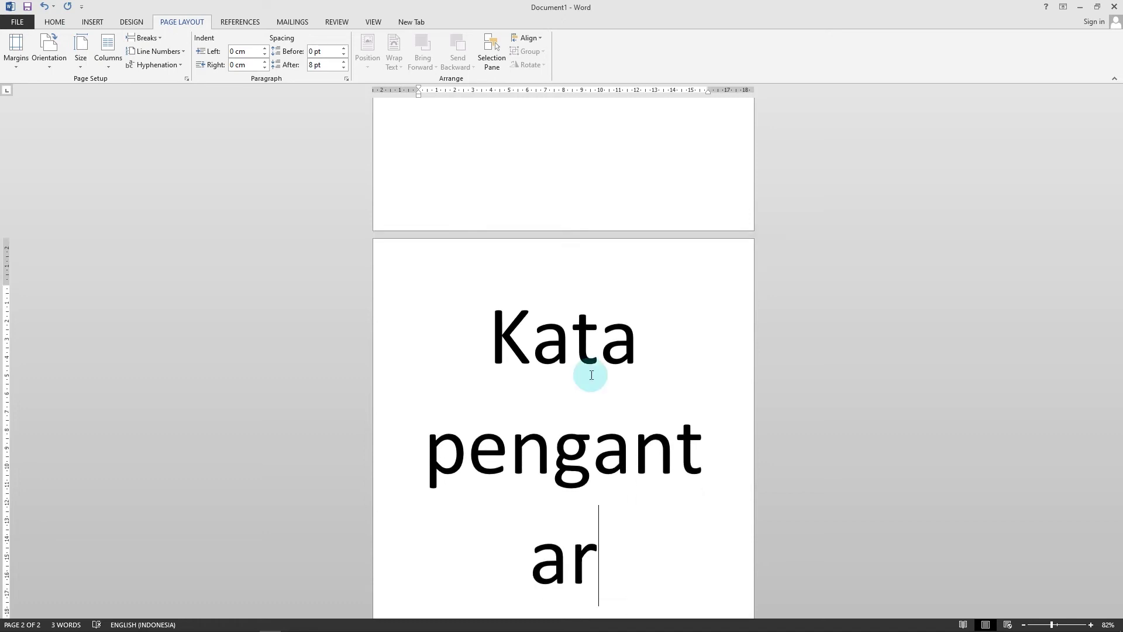
scroll(629, 381, "down", 2)
scroll(629, 296, "up", 2)
- Insert an ordinary page break at the end of the "Kata pengantar" title
left_click(657, 281)
scroll(641, 355, "down", 3)
left_click(654, 426)
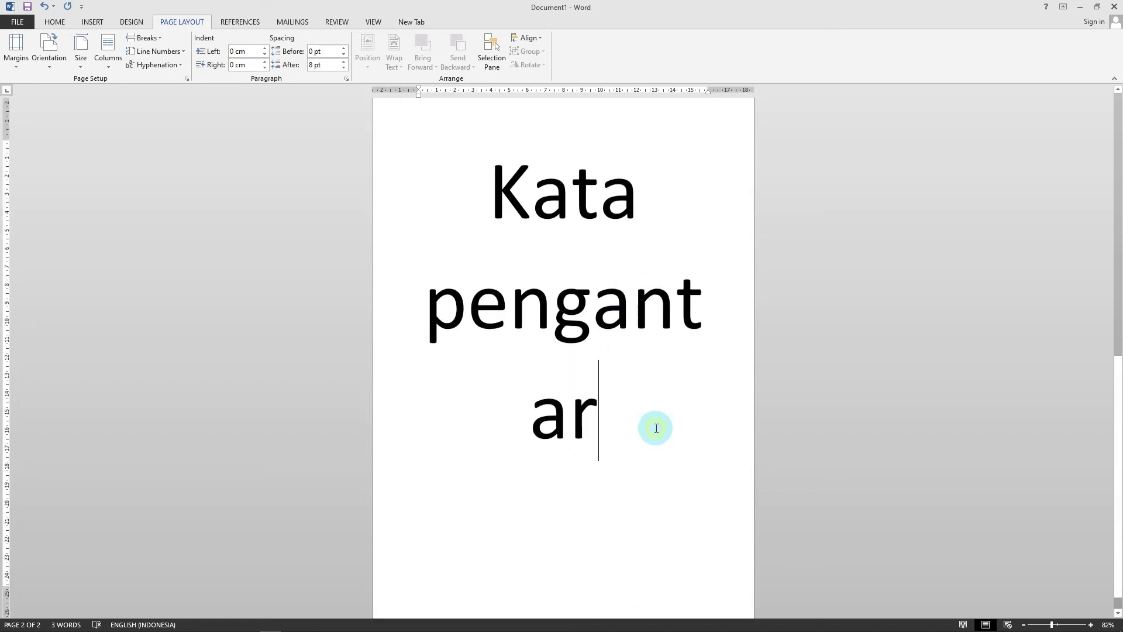
scroll(620, 345, "up", 2)
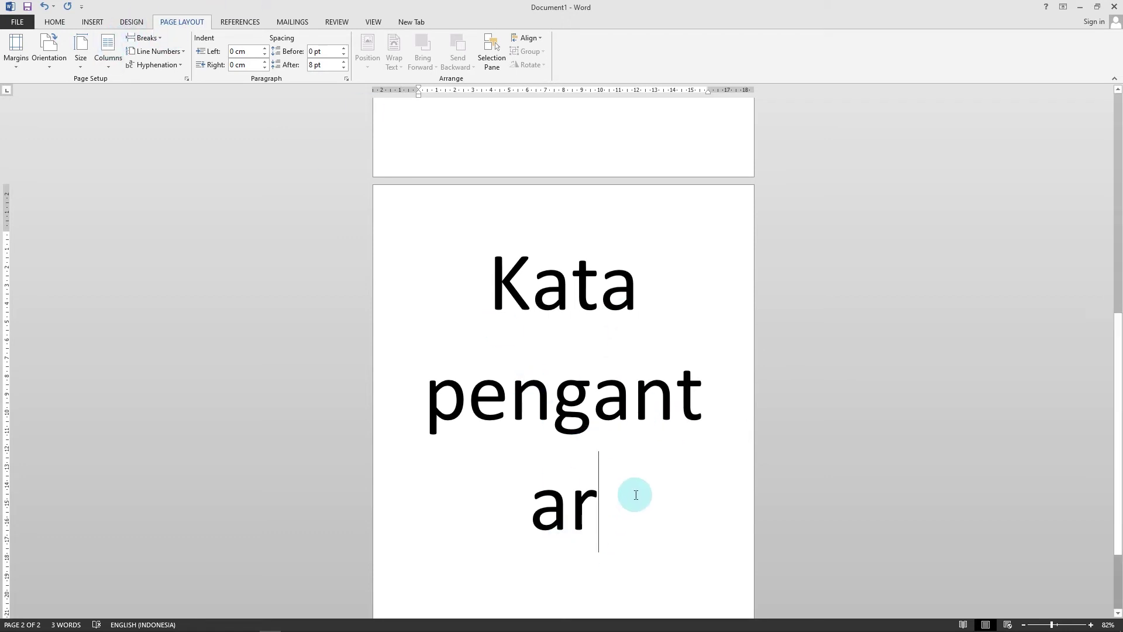
left_click(142, 42)
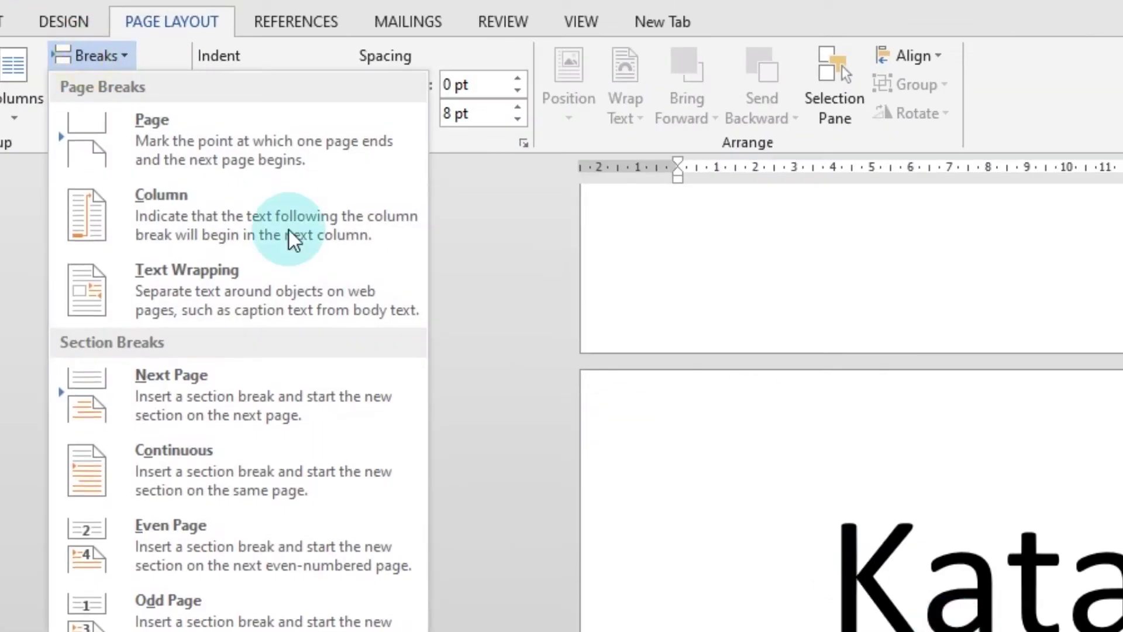
left_click(195, 79)
scroll(763, 520, "down", 3)
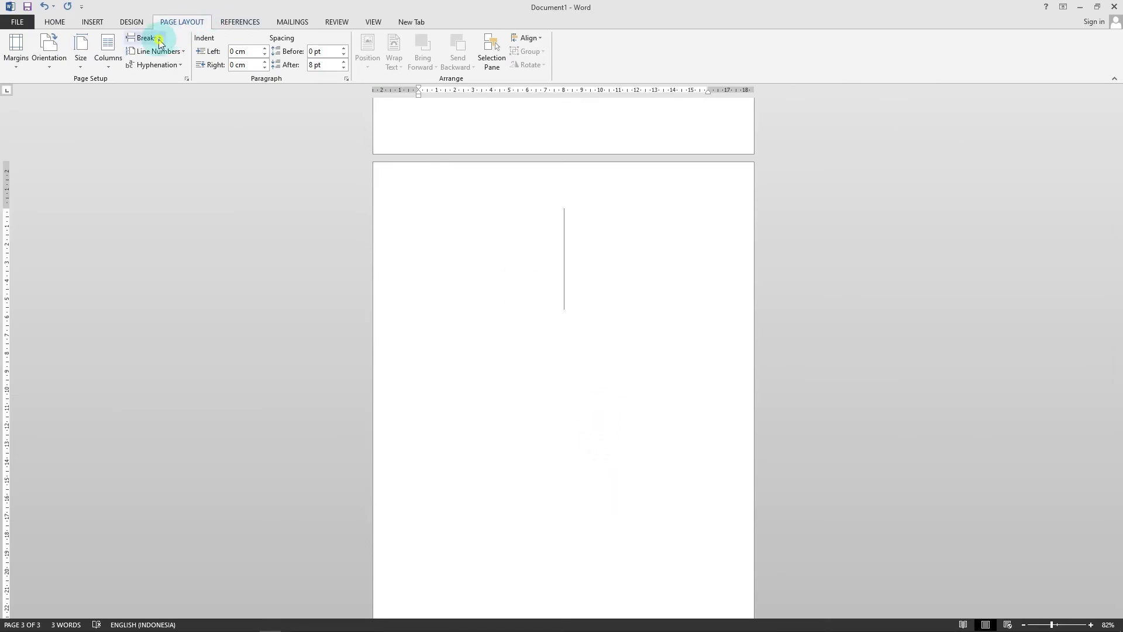
- Insert another ordinary page break on the blank third page to add a fourth page
left_click(158, 39)
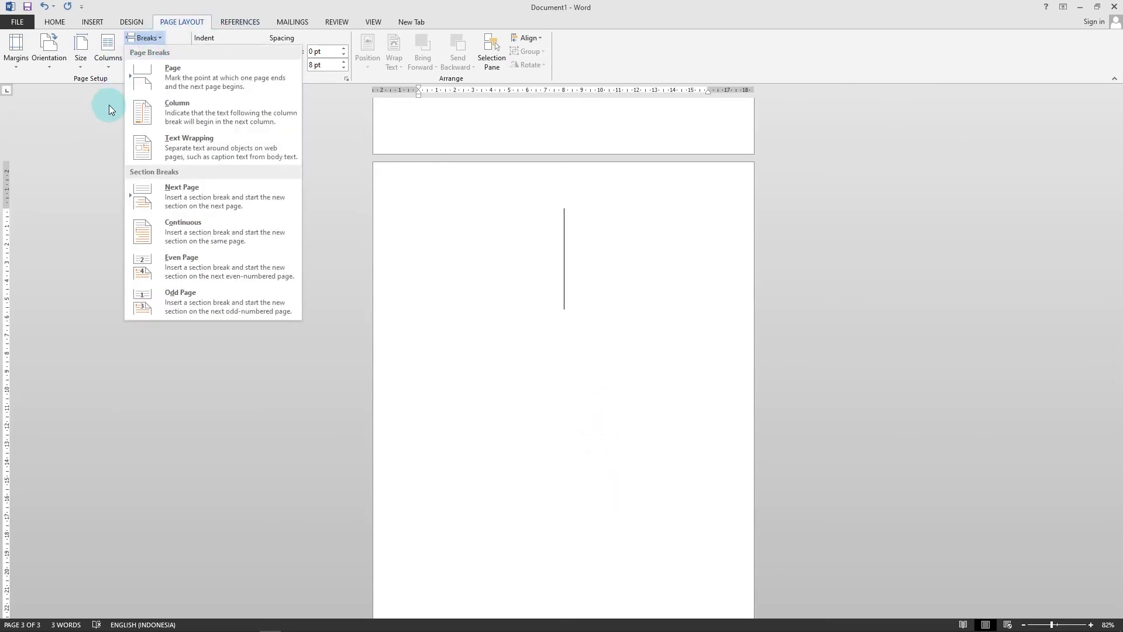
left_click(606, 234)
scroll(546, 268, "down", 1)
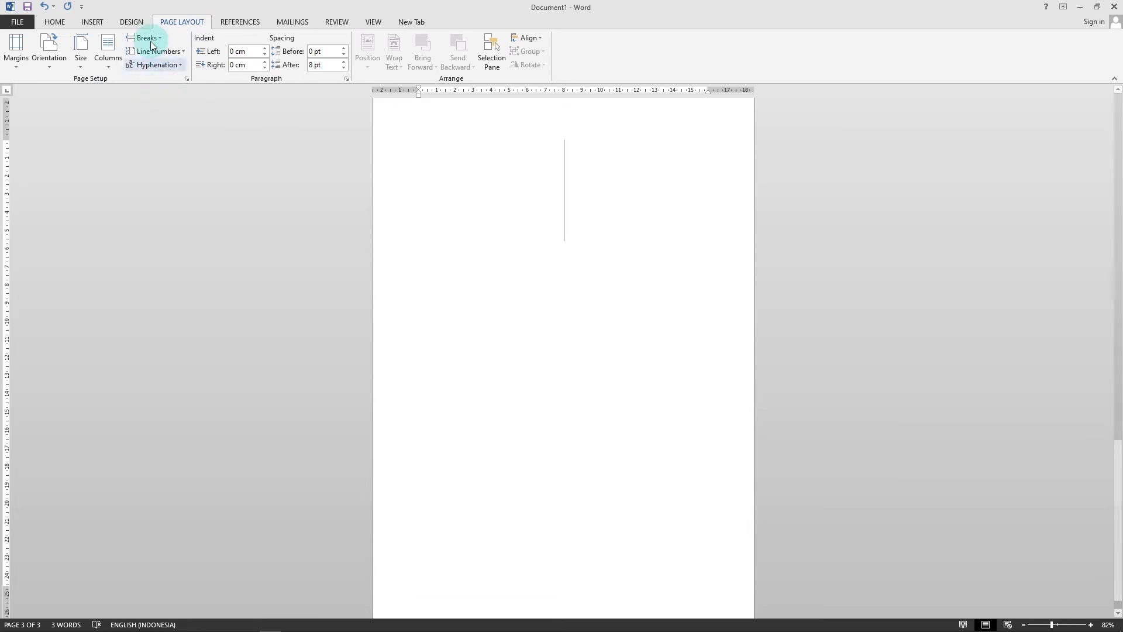
scroll(506, 271, "up", 1)
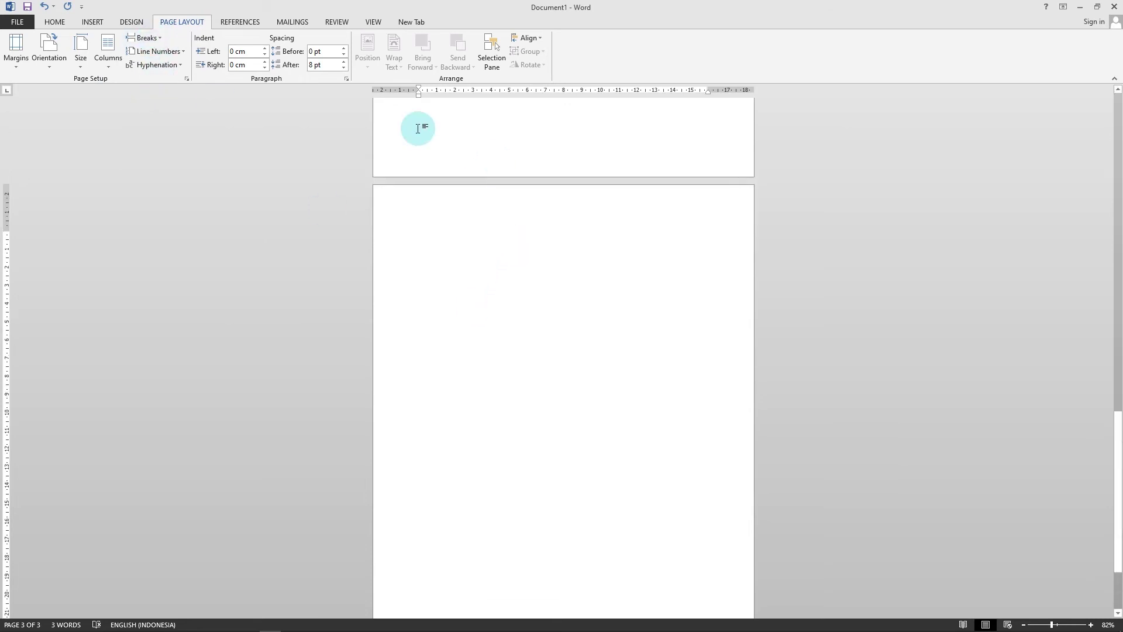
left_click(141, 39)
left_click(152, 75)
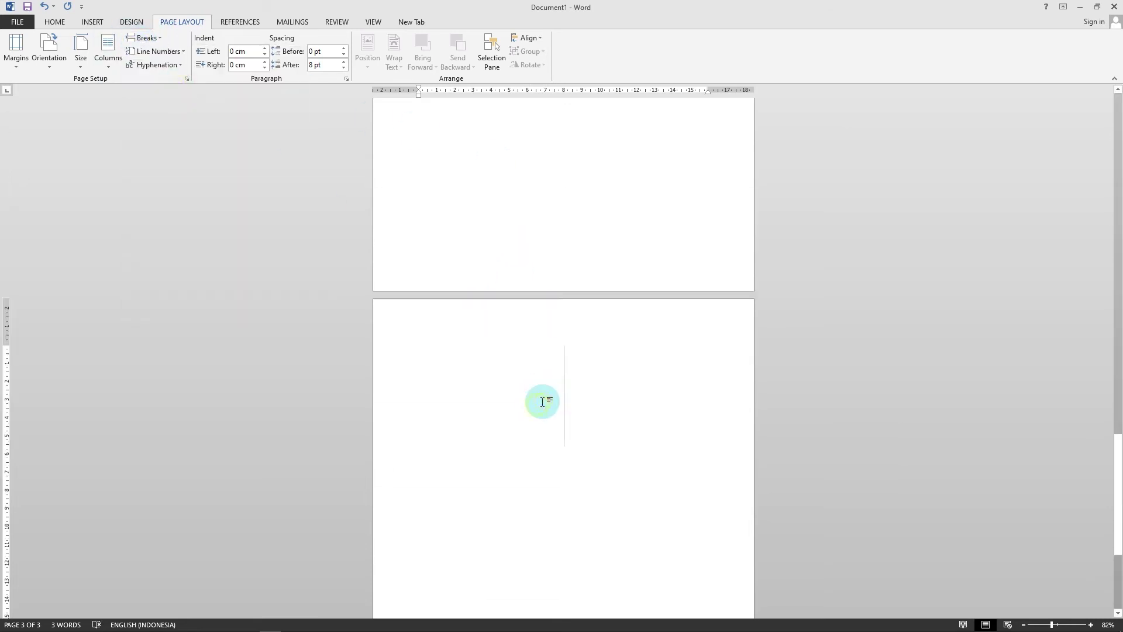
- Insert a Next Page section break on the blank fourth page
left_click(163, 39)
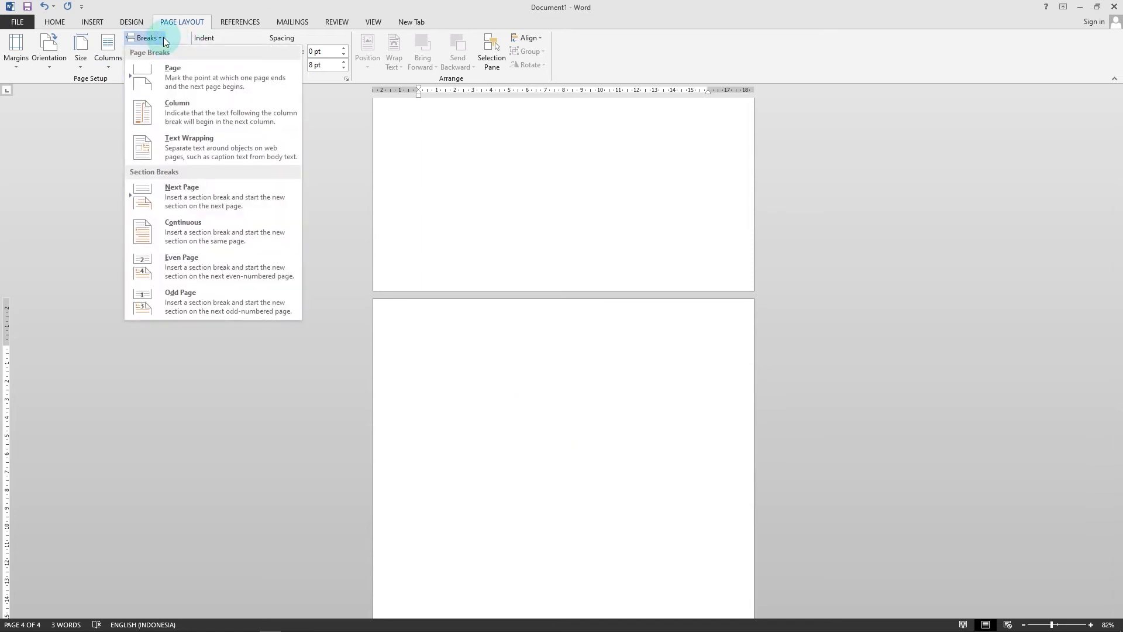
left_click(198, 190)
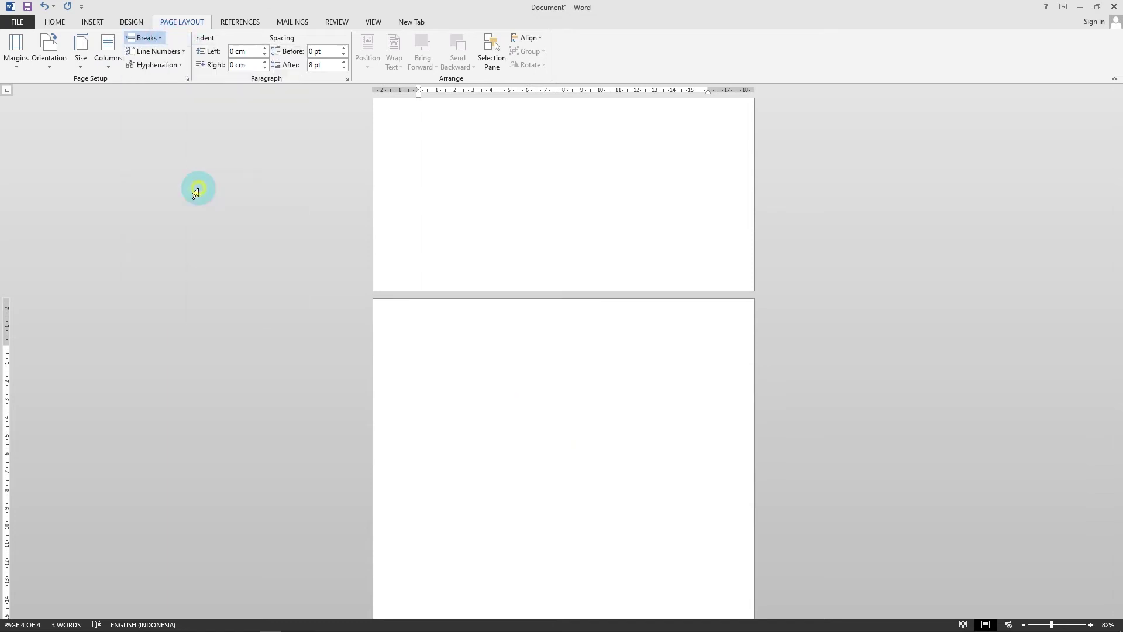
left_click(155, 37)
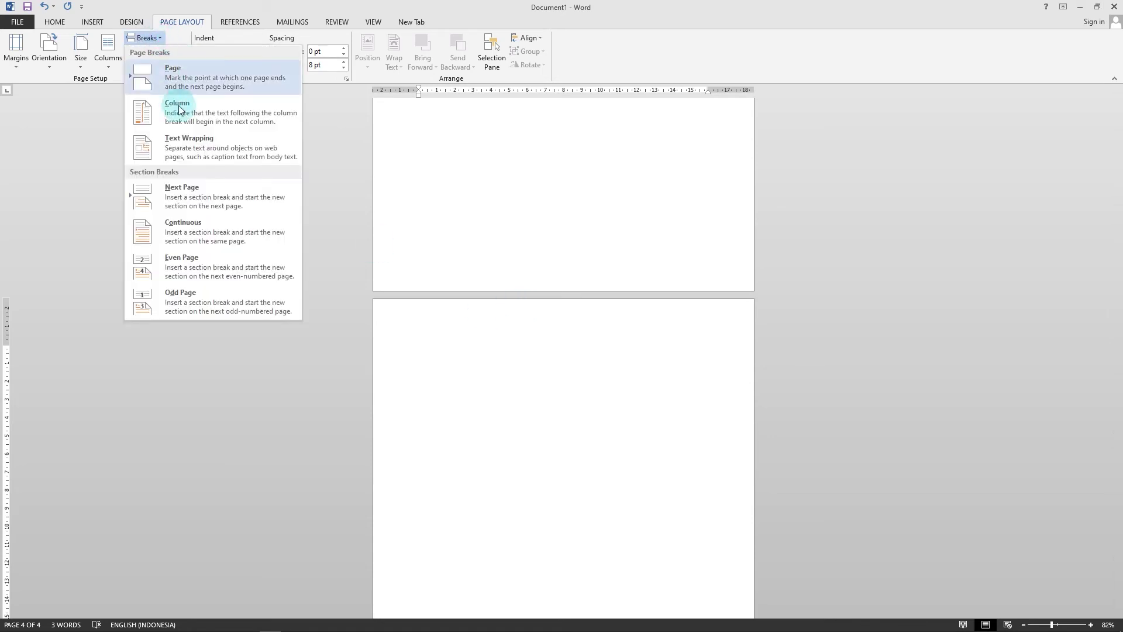
left_click(195, 196)
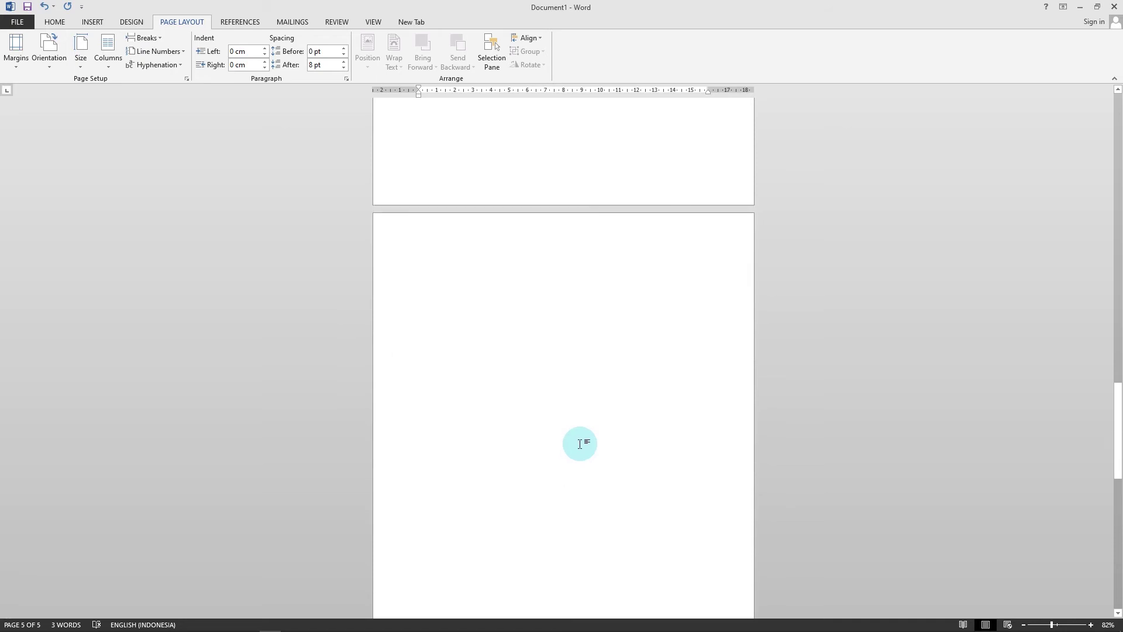
- Enter the title "Daftar isi" on the third page
scroll(580, 443, "up", 1)
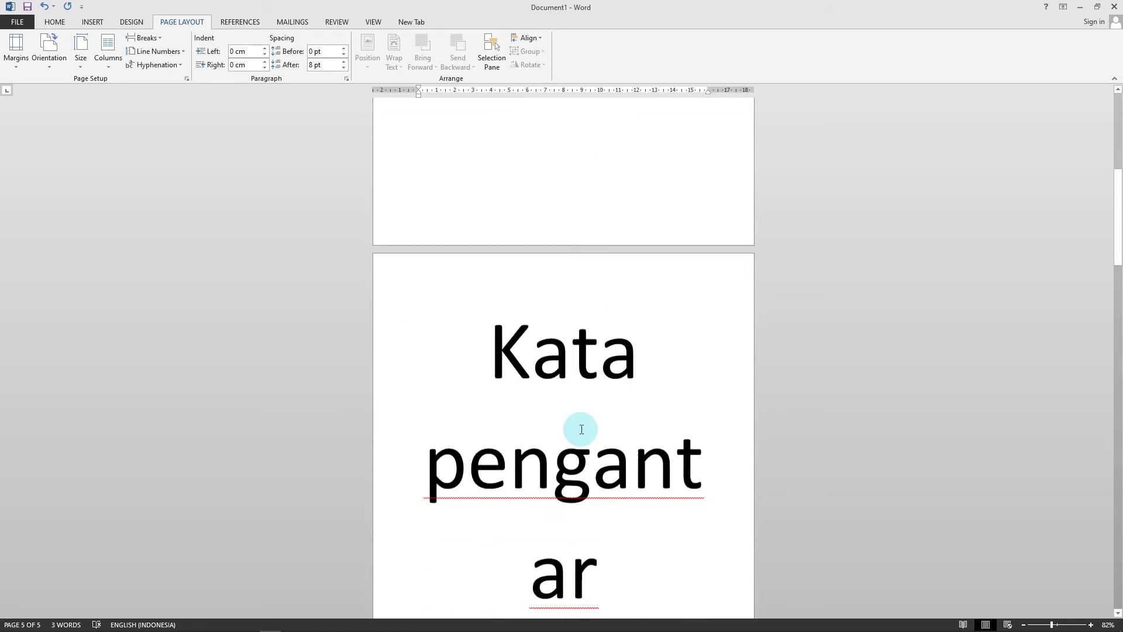
scroll(582, 431, "down", 8)
type("da")
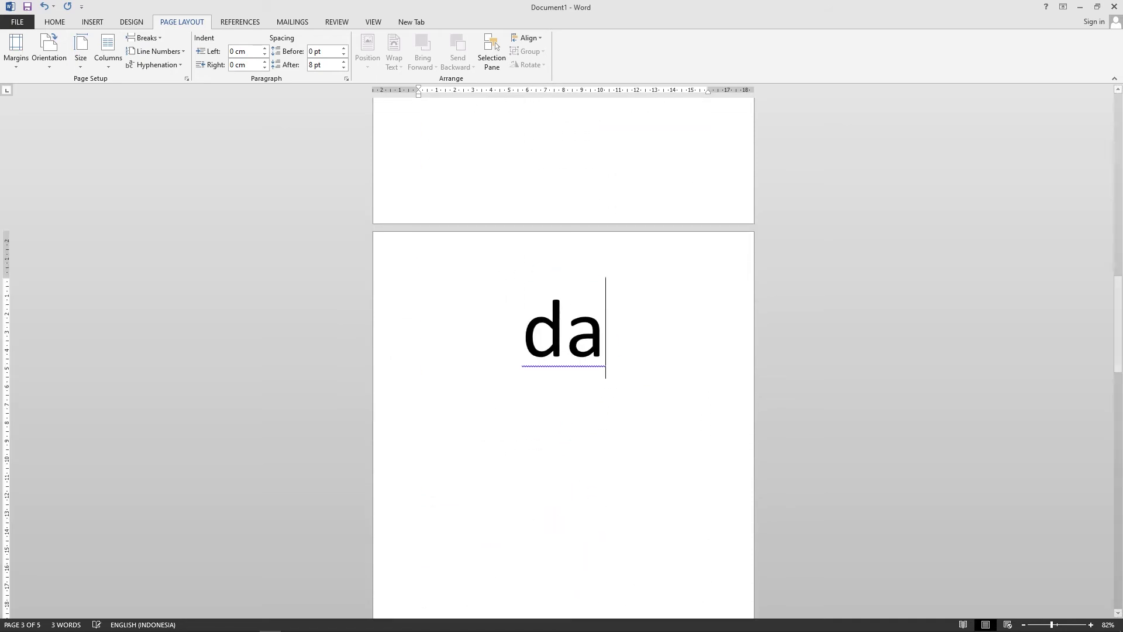
type("ftar isi")
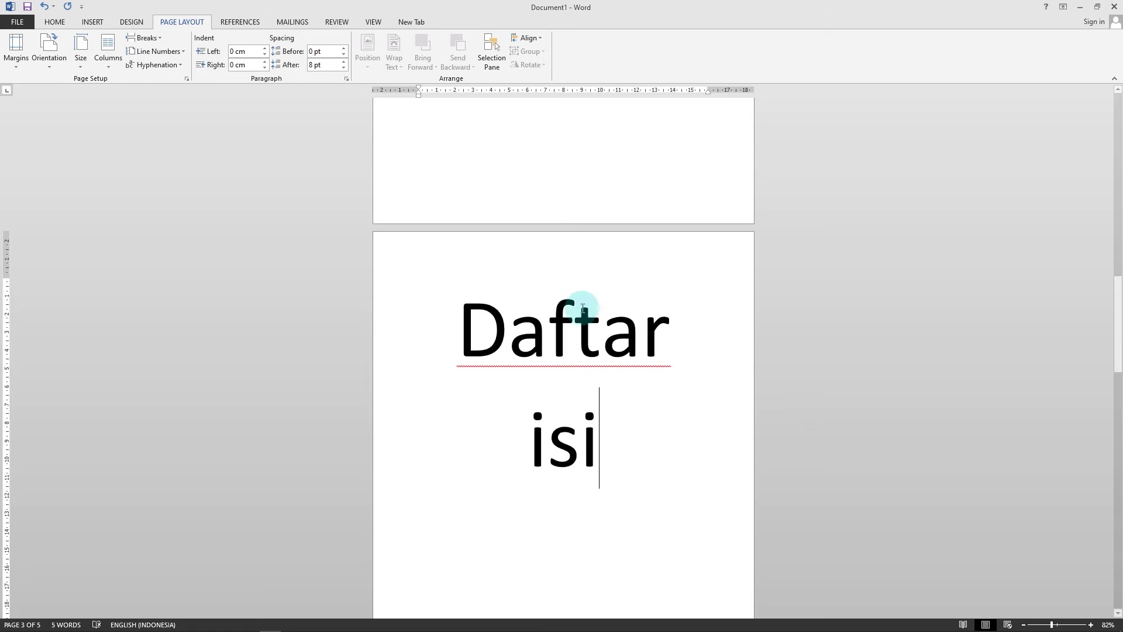
- Enter the text "Apaan dah" on the fourth page
scroll(582, 309, "down", 8)
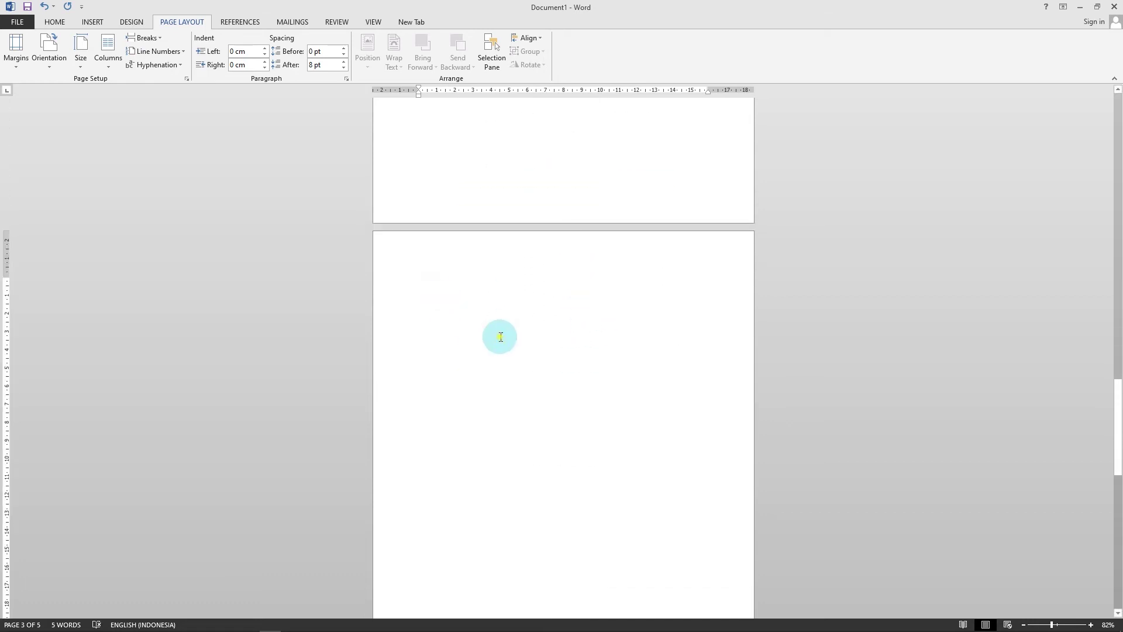
left_click(583, 323)
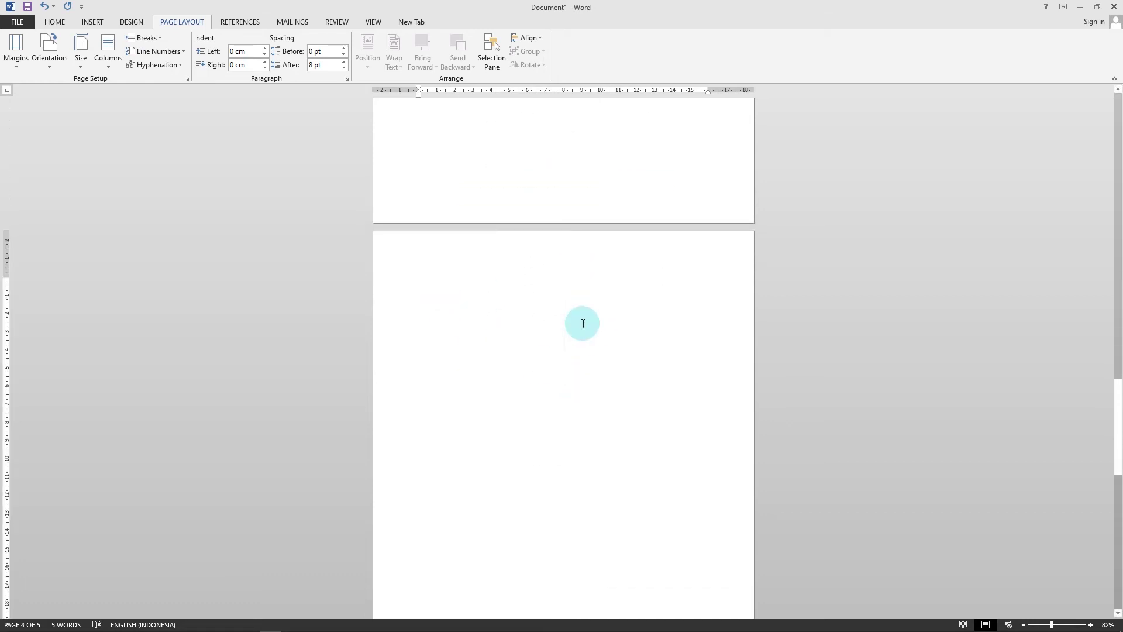
type("apa")
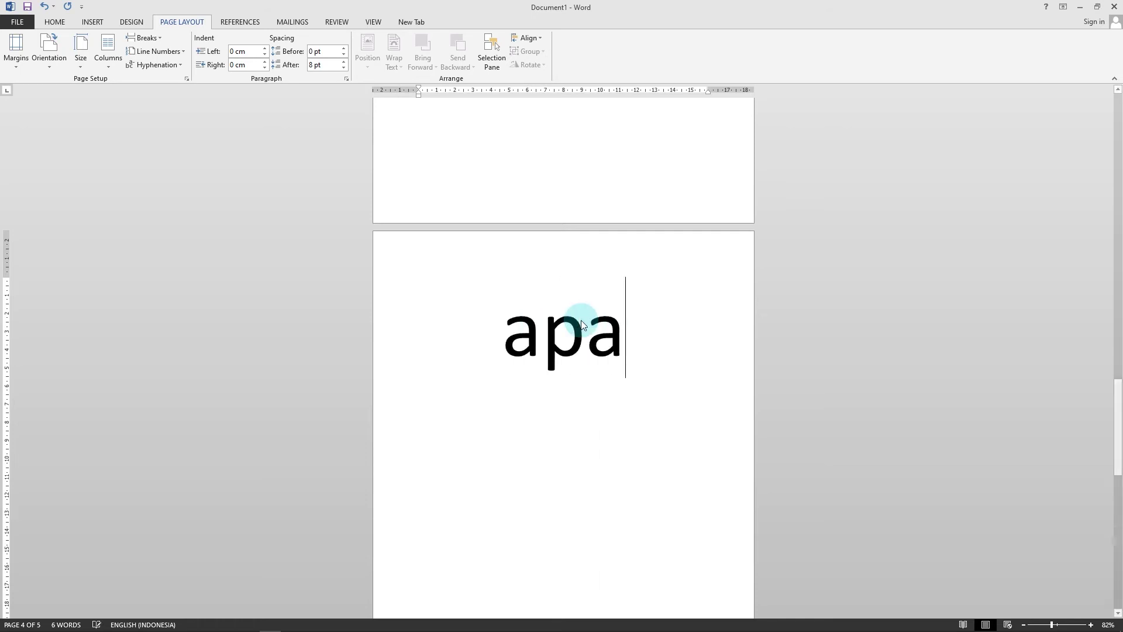
type("an dah")
scroll(582, 408, "down", 10)
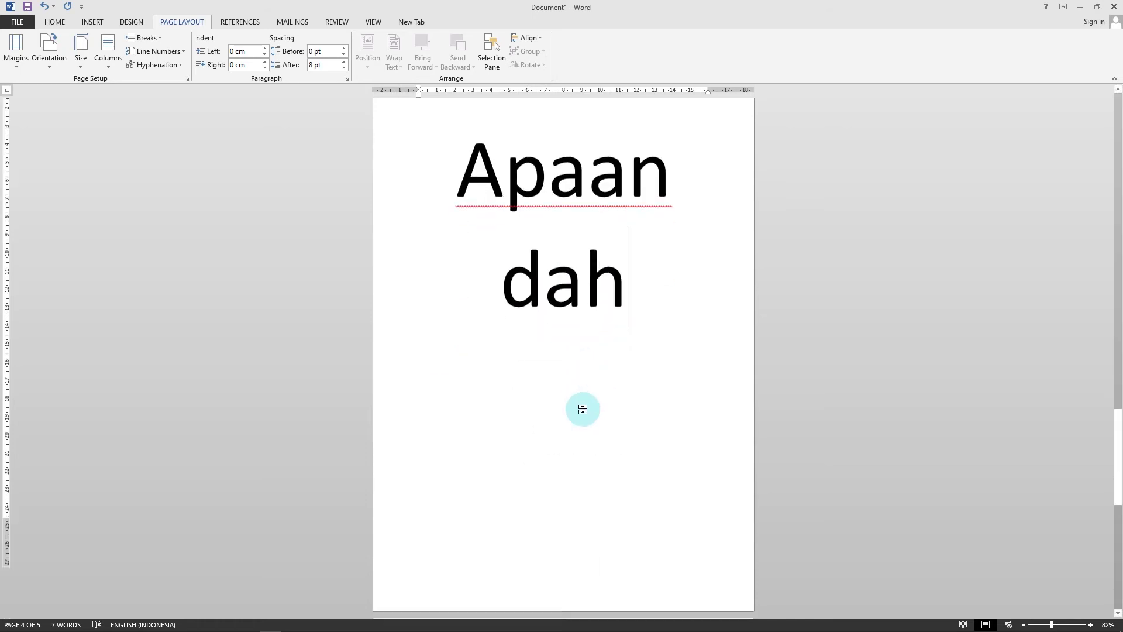
- Enter the text "isi" on the fifth page
scroll(592, 385, "down", 1)
left_click(597, 361)
left_click(582, 302)
type("isi")
- Enlarge the word "isi" on the fifth page to 180 pt
double_click(601, 300)
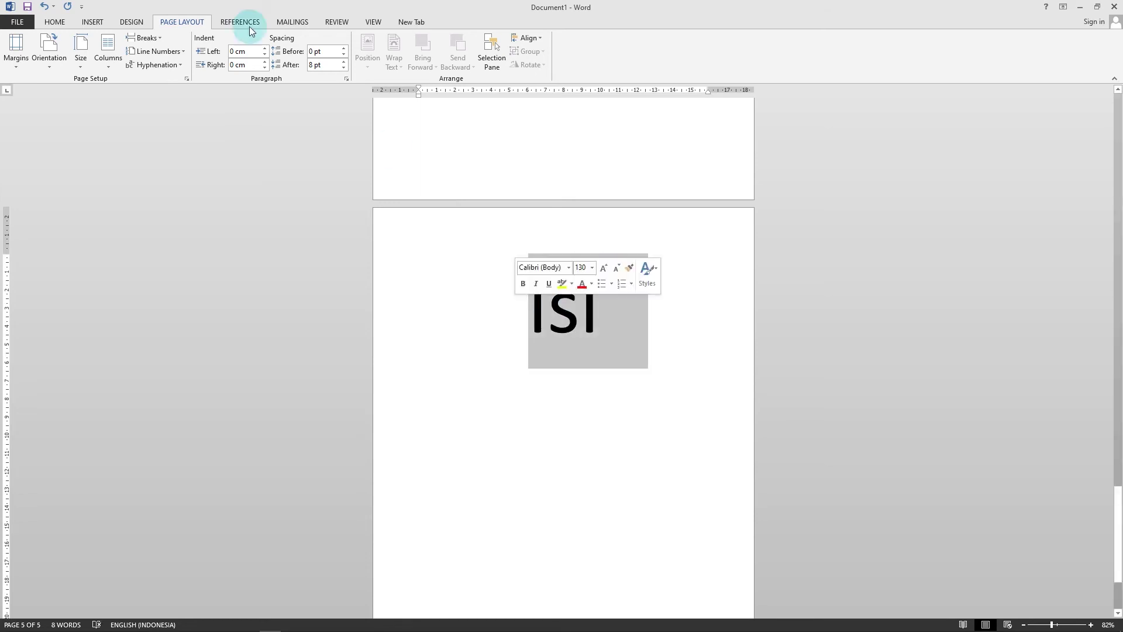
left_click(52, 22)
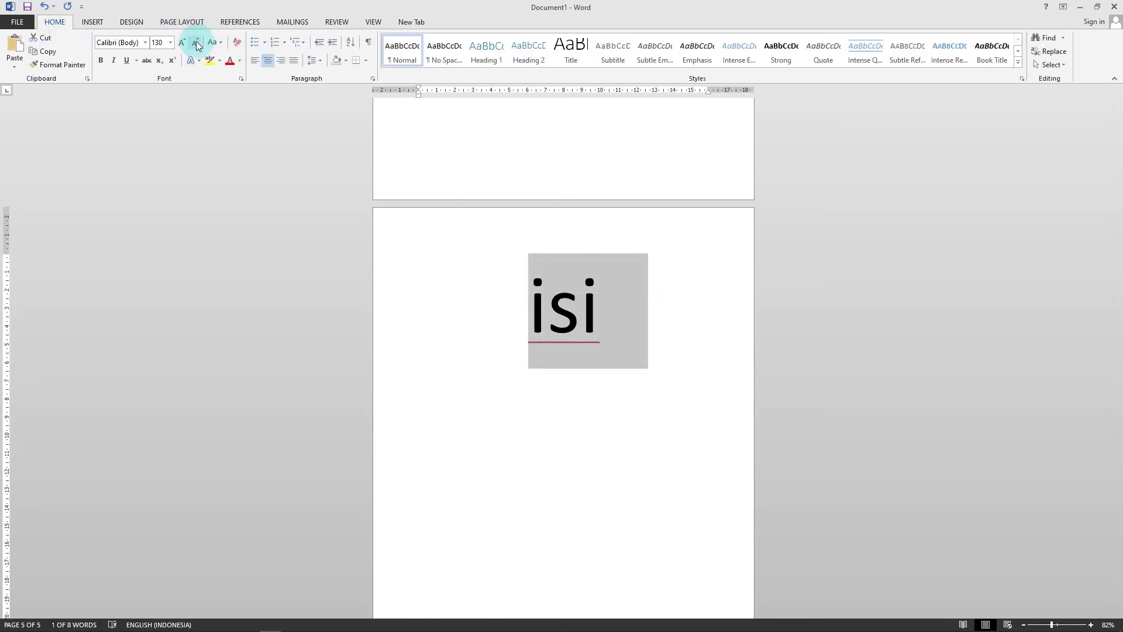
left_click(187, 42)
left_click(187, 42)
left_click(188, 42)
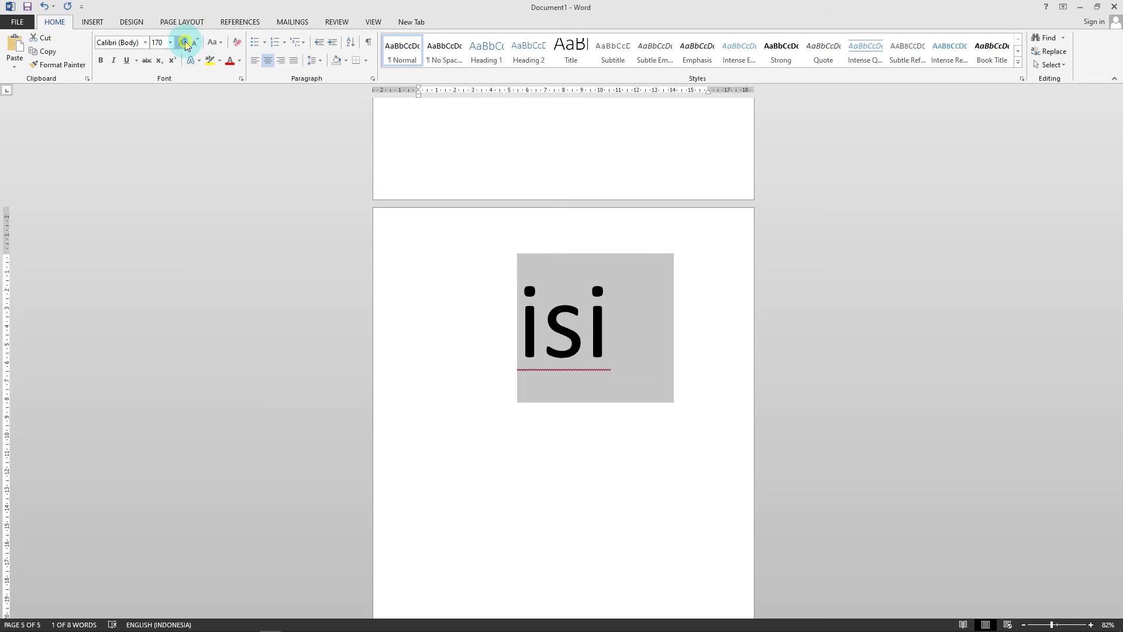
left_click(187, 43)
left_click(187, 42)
left_click(701, 342)
- Review the titled pages from the end back to the cover, checking the division between the cover and "Kata pengantar"
scroll(594, 412, "up", 15)
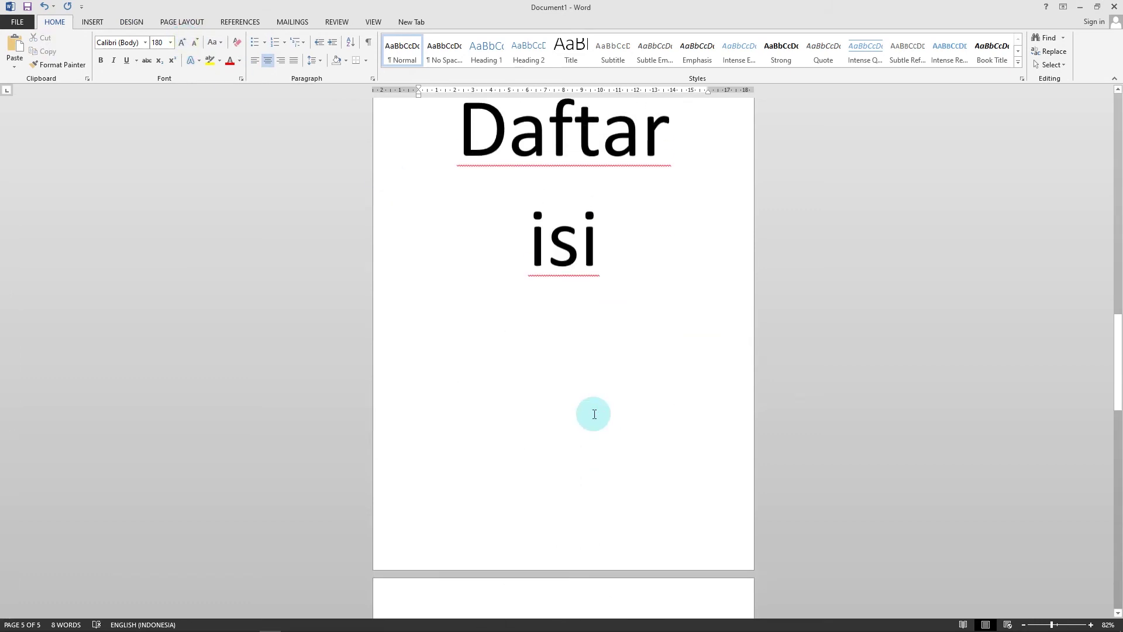
scroll(595, 411, "up", 12)
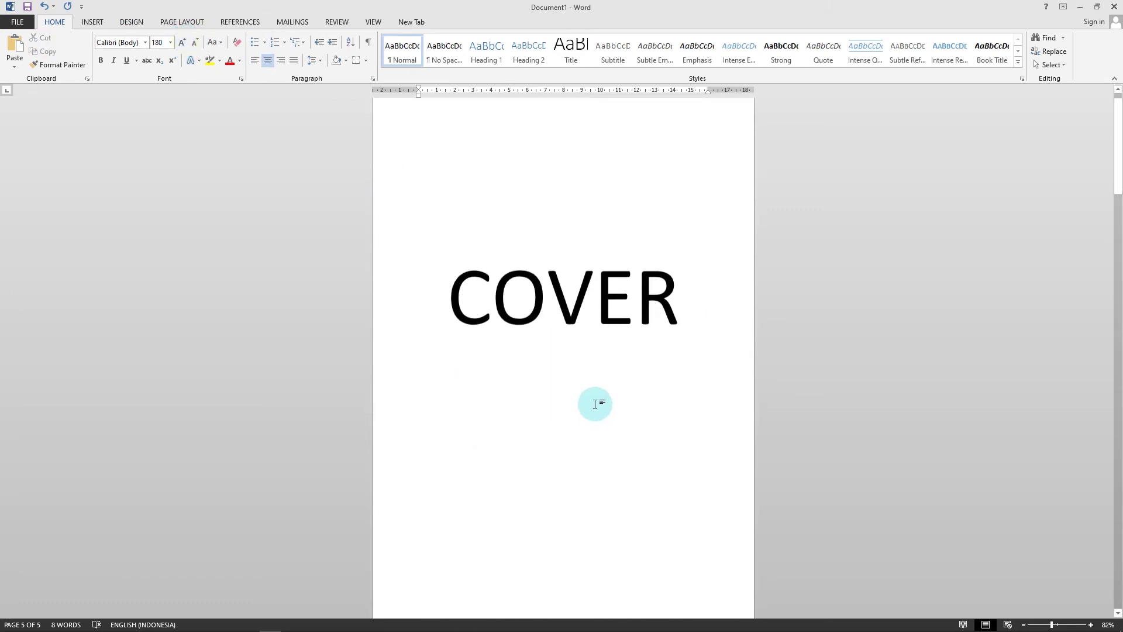
scroll(644, 263, "down", 3)
left_click(601, 401)
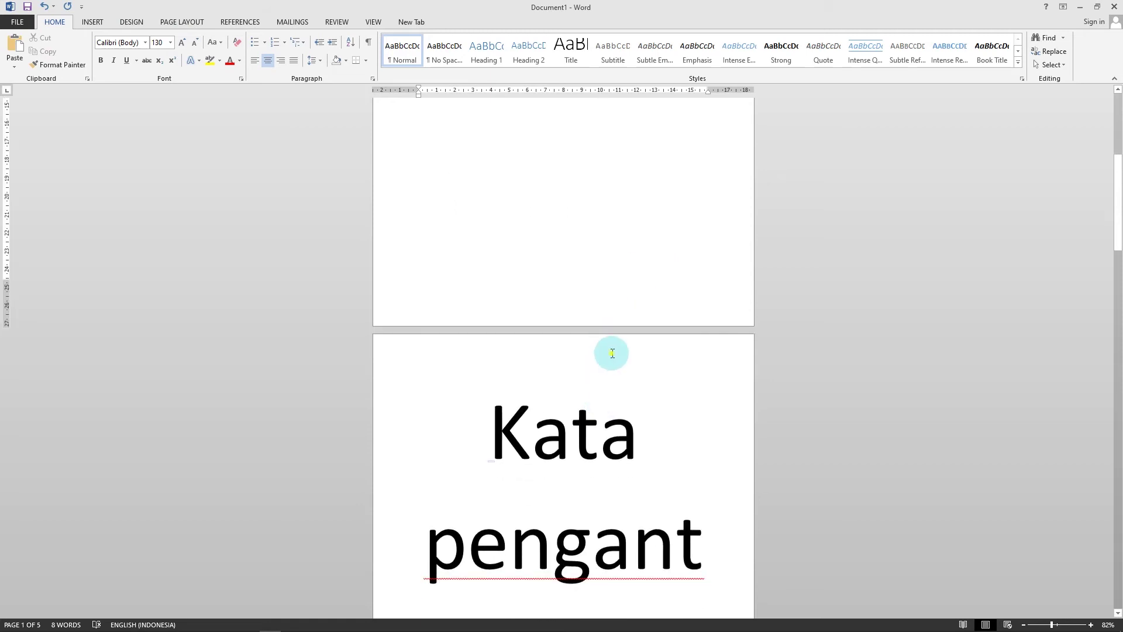
scroll(613, 353, "up", 5)
left_click(672, 276)
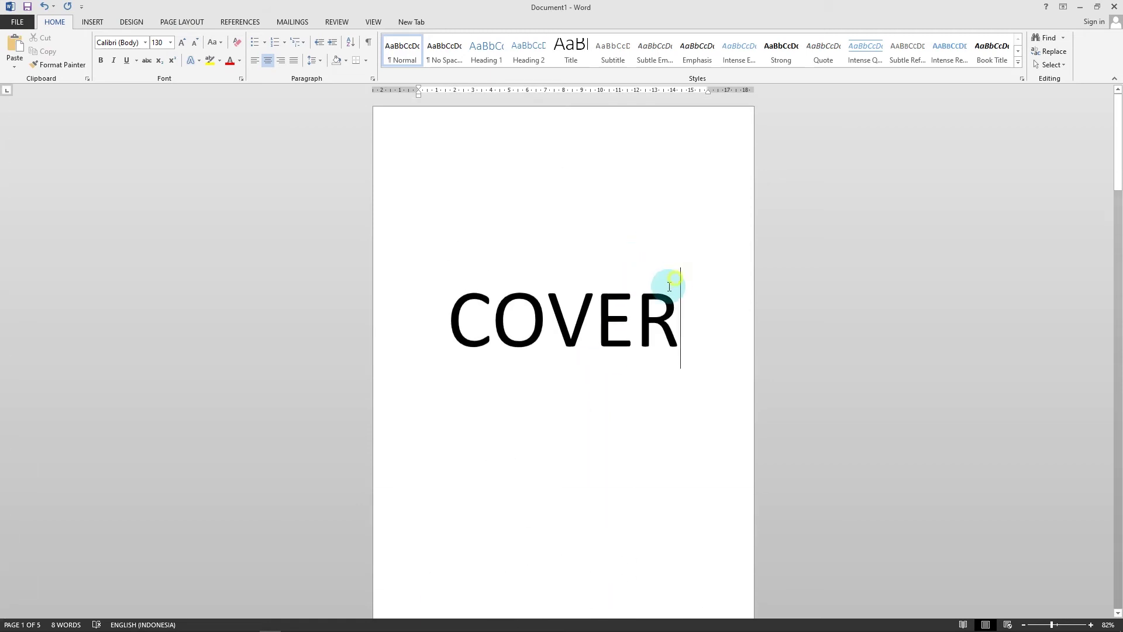
scroll(657, 327, "down", 2)
scroll(614, 410, "down", 2)
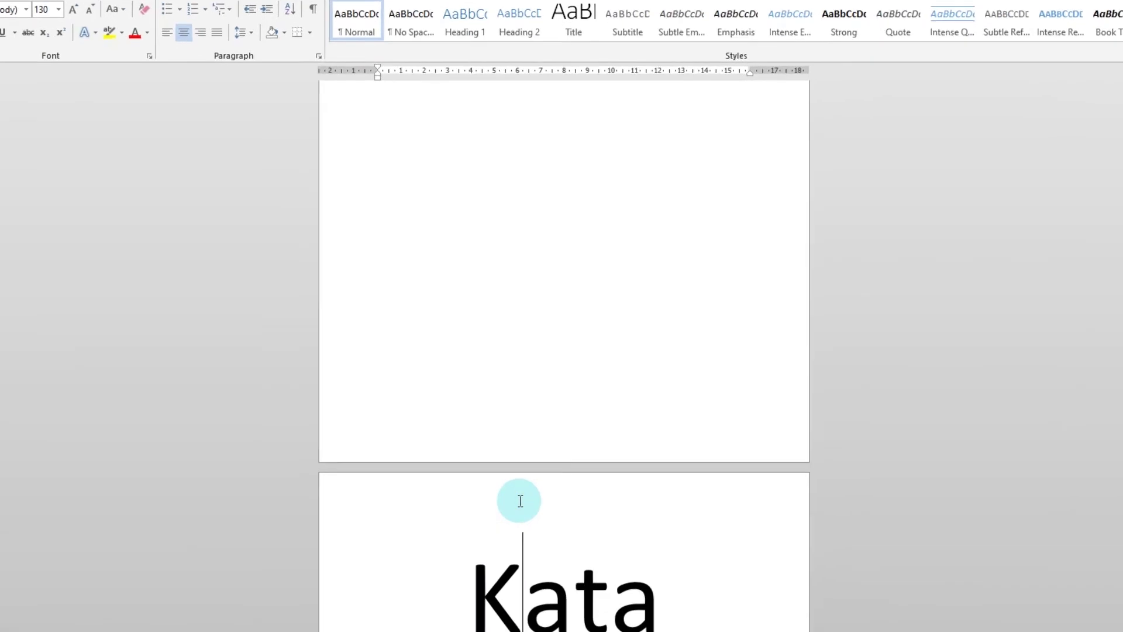
- Open the header area for editing from the cover page and place the cursor in the Section 2 header
scroll(527, 409, "up", 3)
double_click(565, 106)
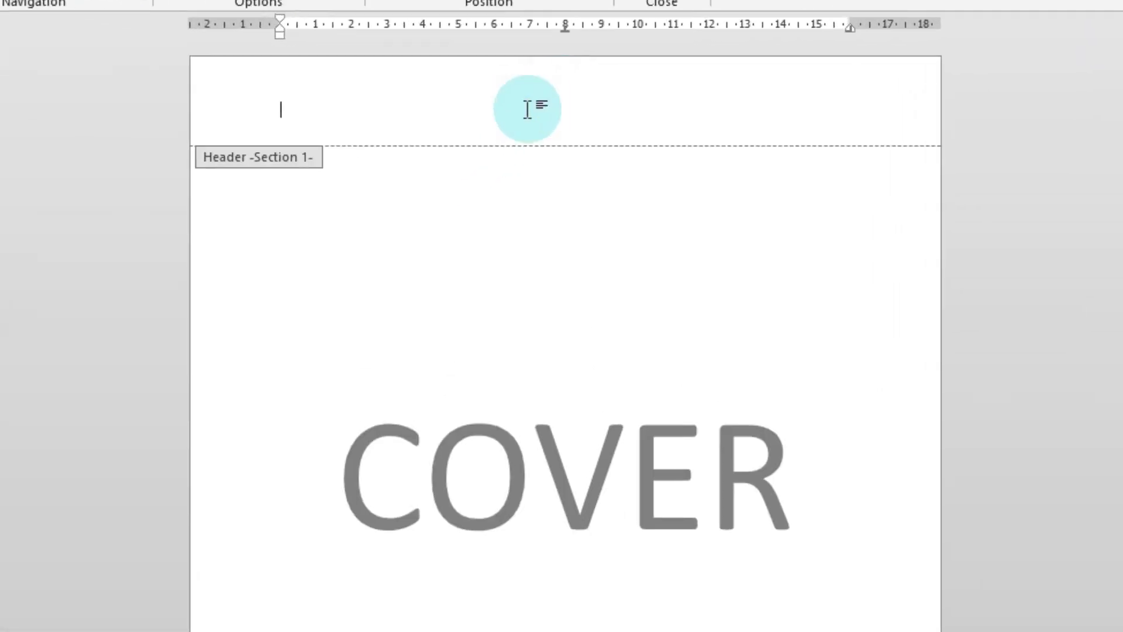
scroll(369, 322, "down", 10)
left_click(328, 433)
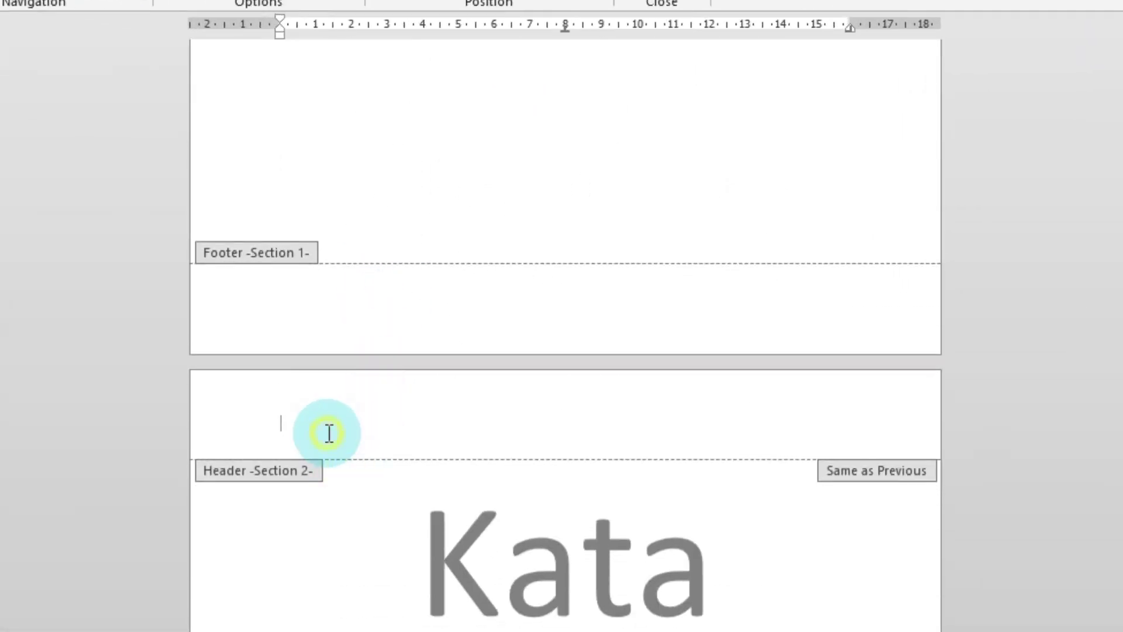
- Examine the section labels and previous-section links of the headers and footers on every page from the cover to the fifth
scroll(325, 459, "up", 8)
scroll(325, 459, "down", 8)
scroll(409, 501, "up", 8)
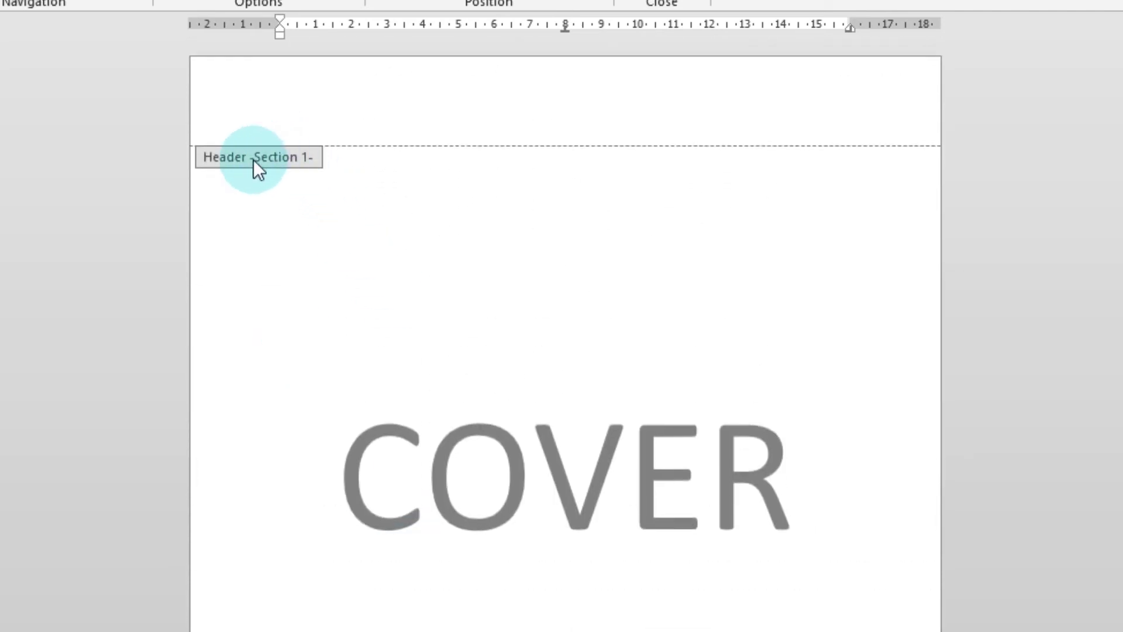
scroll(385, 507, "down", 8)
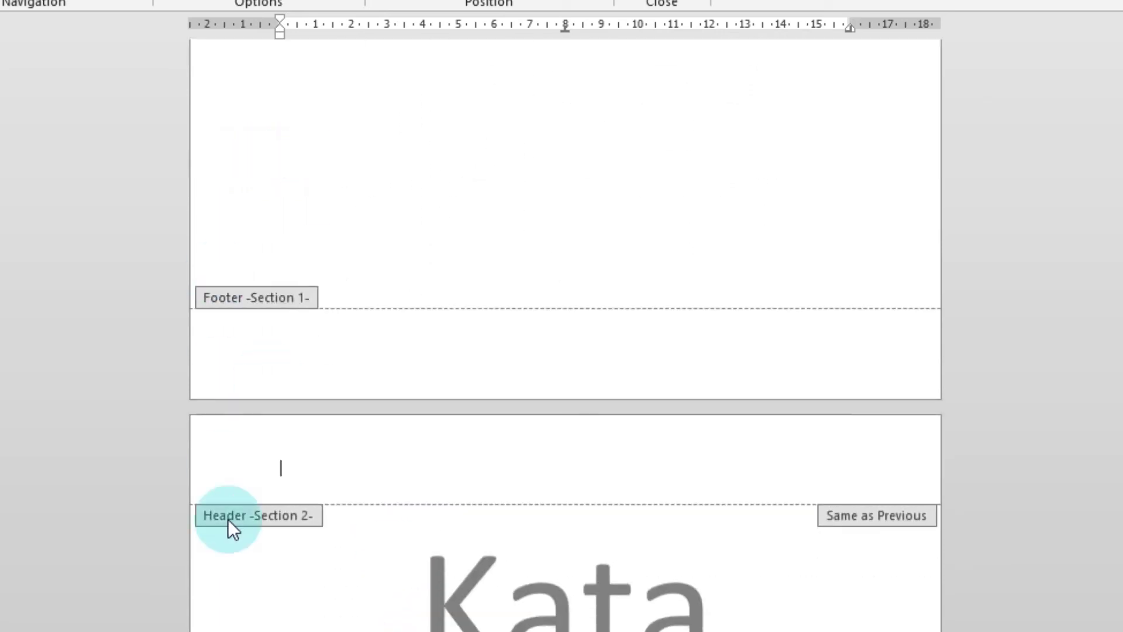
scroll(324, 525, "down", 3)
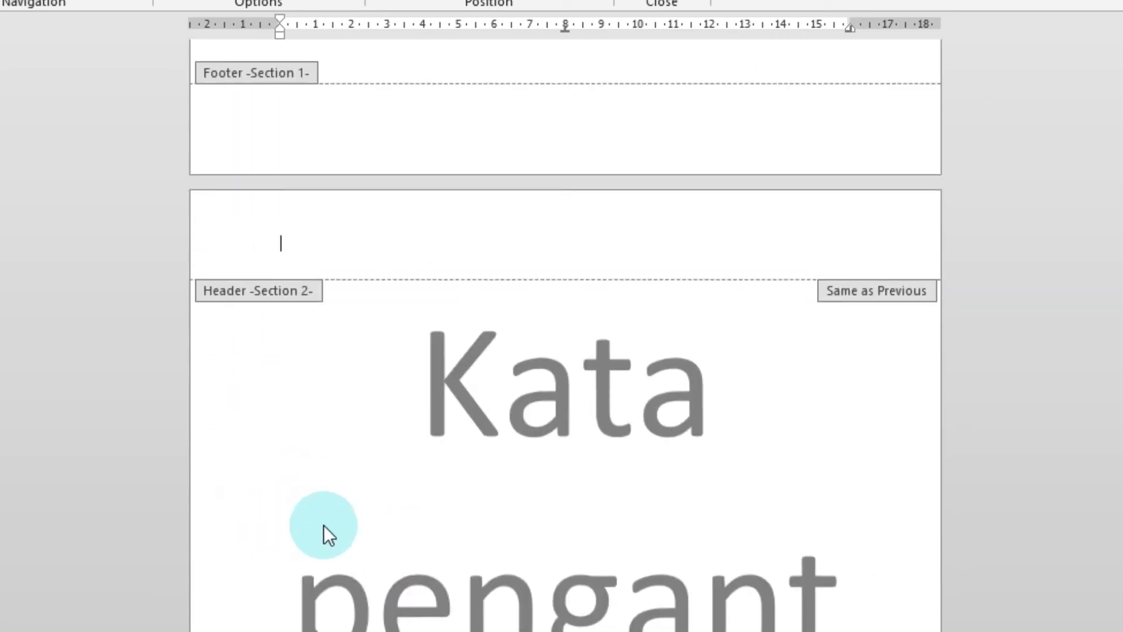
scroll(336, 518, "down", 5)
scroll(333, 516, "up", 5)
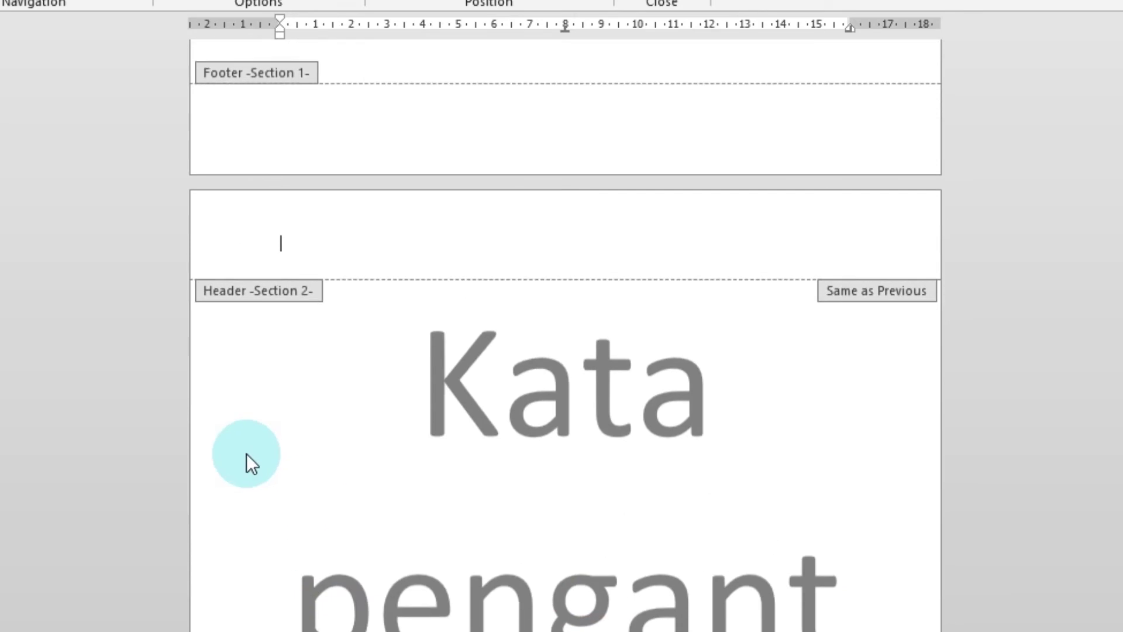
scroll(294, 335, "up", 5)
scroll(293, 348, "down", 10)
scroll(276, 319, "up", 3)
scroll(327, 257, "down", 8)
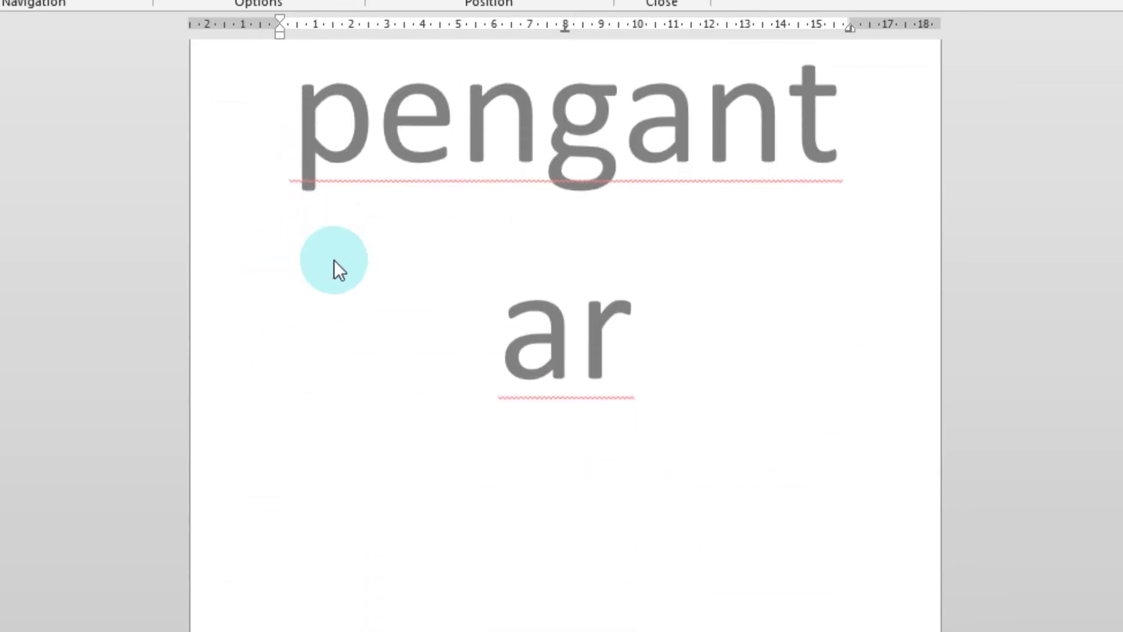
scroll(423, 291, "down", 4)
scroll(424, 291, "down", 1)
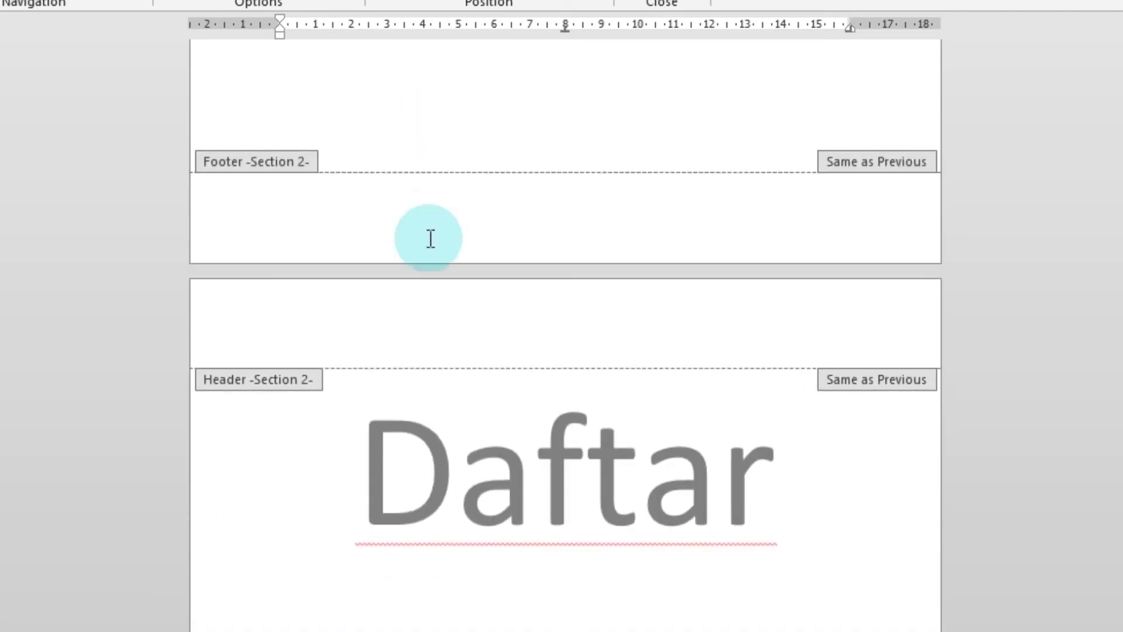
scroll(484, 380, "down", 10)
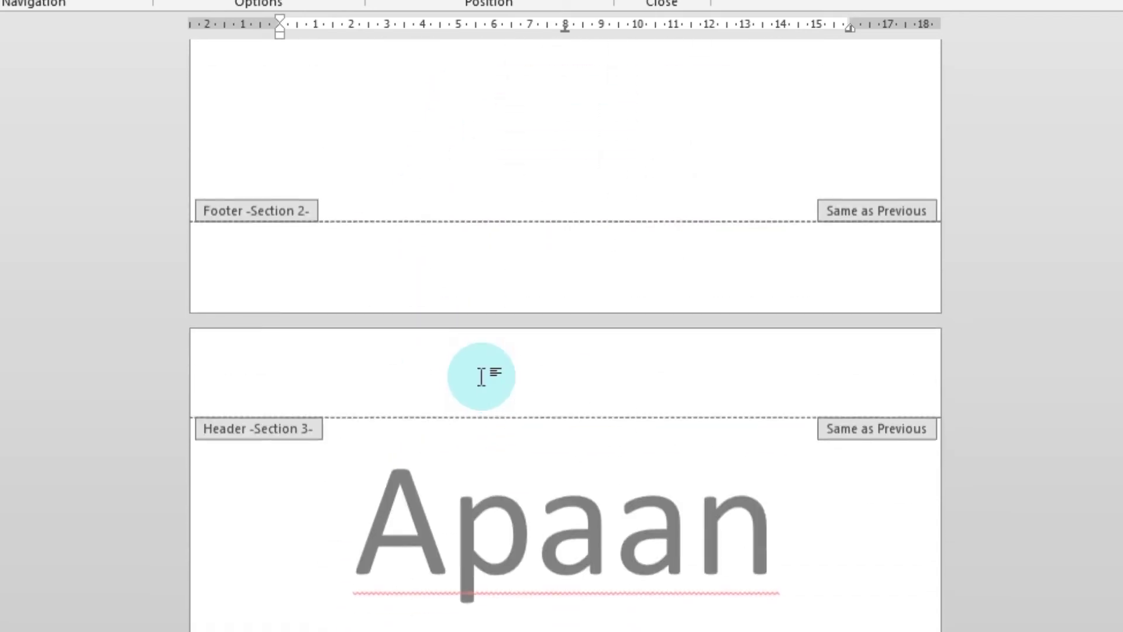
scroll(419, 436, "up", 5)
scroll(401, 444, "down", 3)
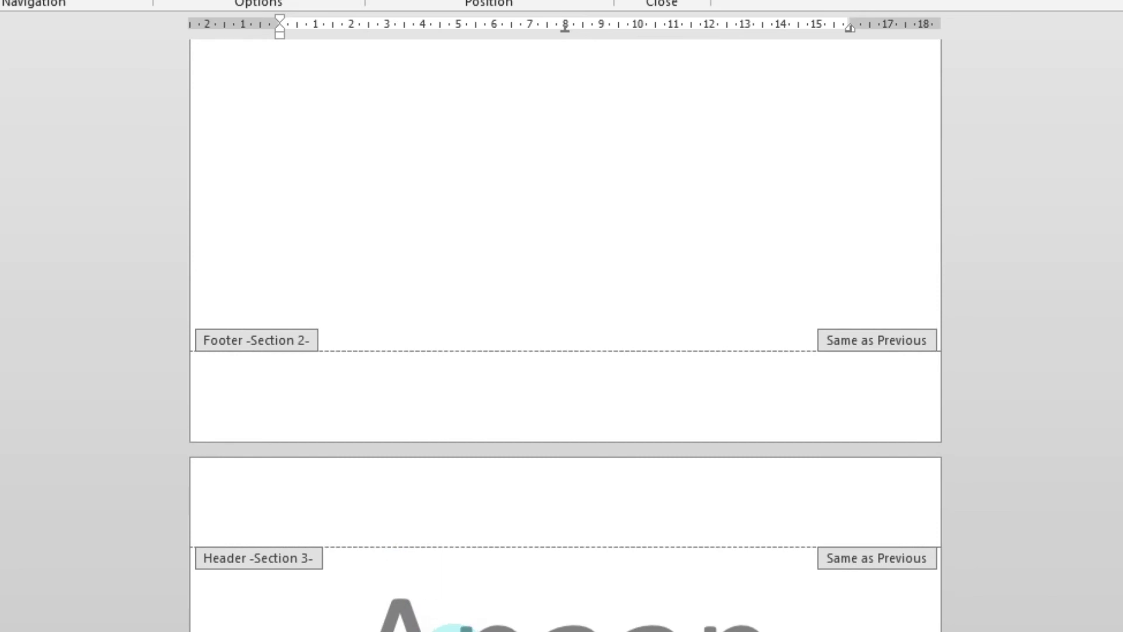
scroll(387, 597, "down", 15)
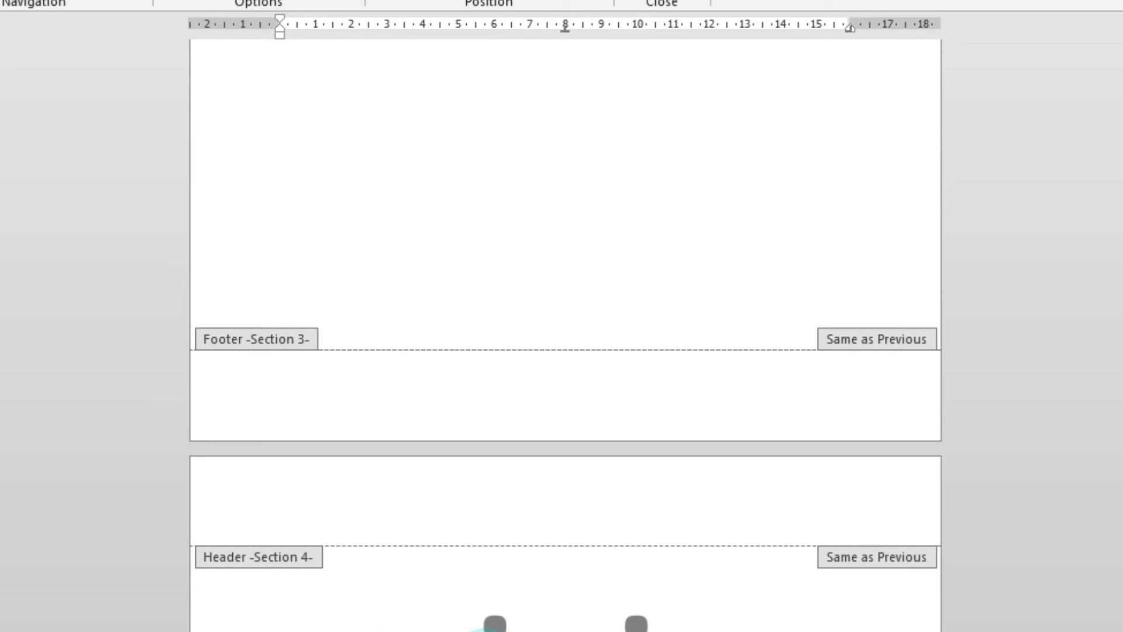
scroll(565, 328, "up", 20)
scroll(552, 319, "up", 15)
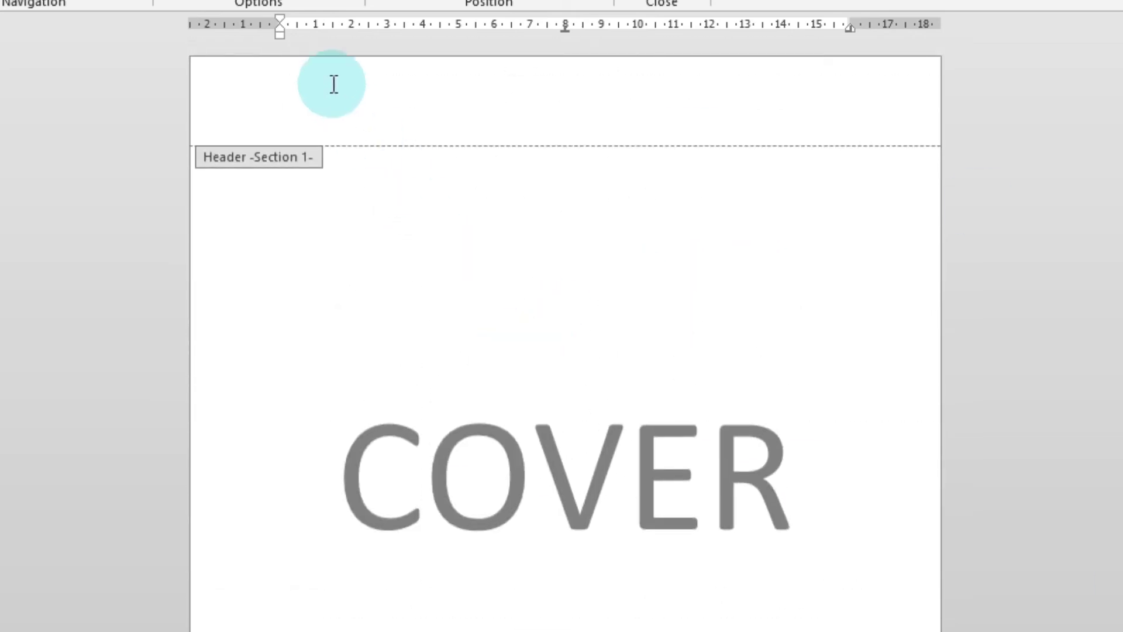
- Unlink the Section 2 header on the "Kata pengantar" page from the previous section
scroll(280, 274, "down", 10)
left_click(286, 462)
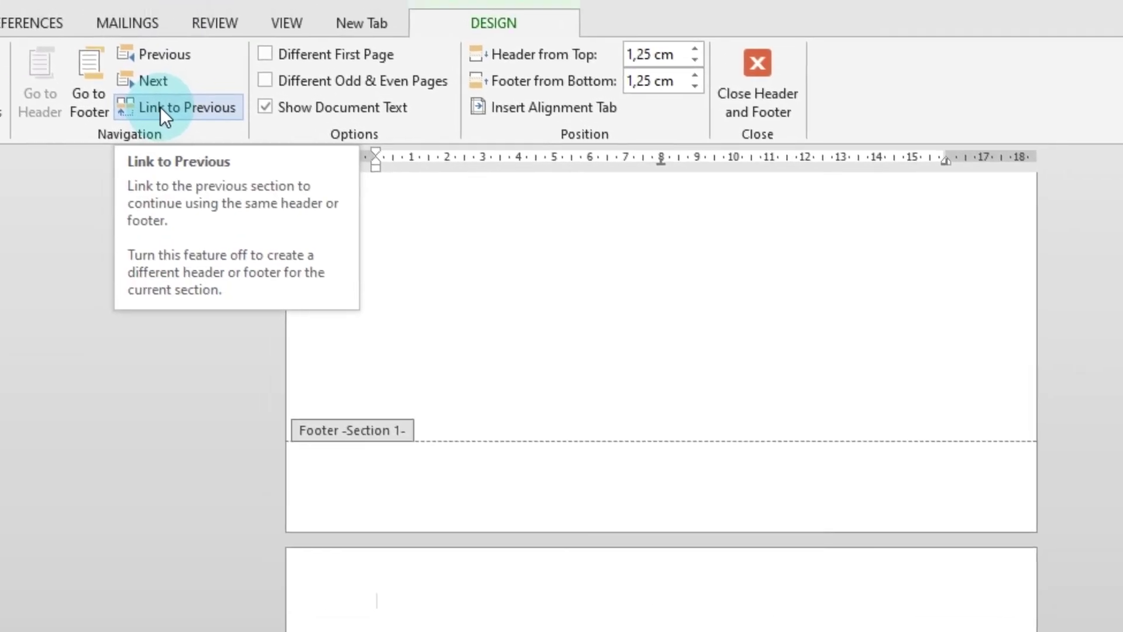
left_click(160, 107)
scroll(515, 486, "up", 3)
left_click(384, 477)
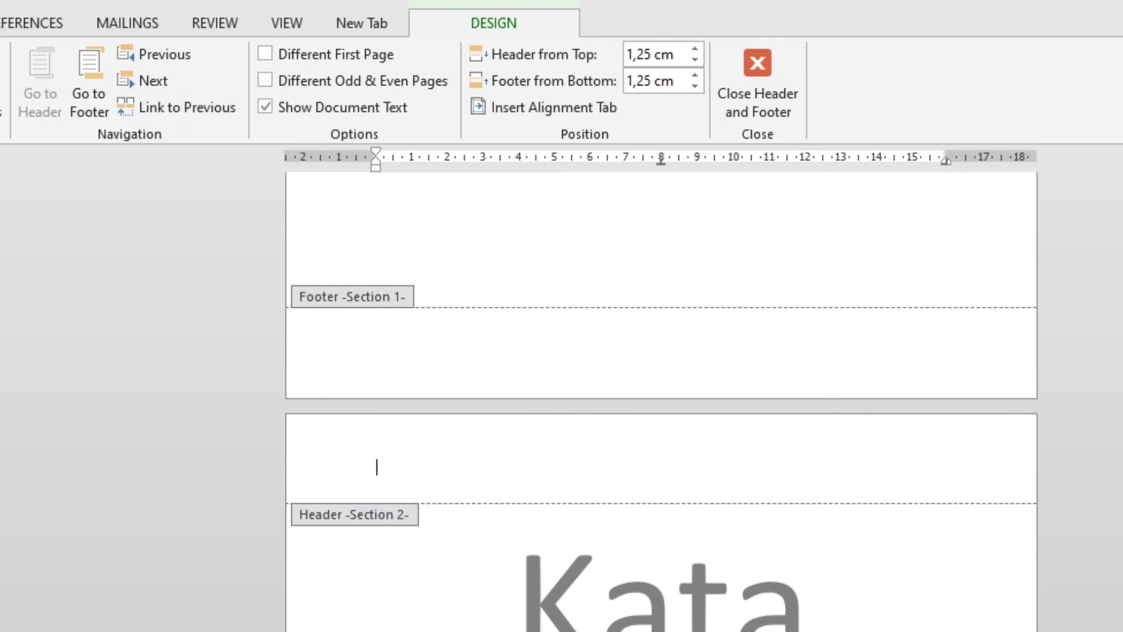
- Set the Section 2 page number format to i, ii, iii, ... and start the numbering at i
left_click(114, 103)
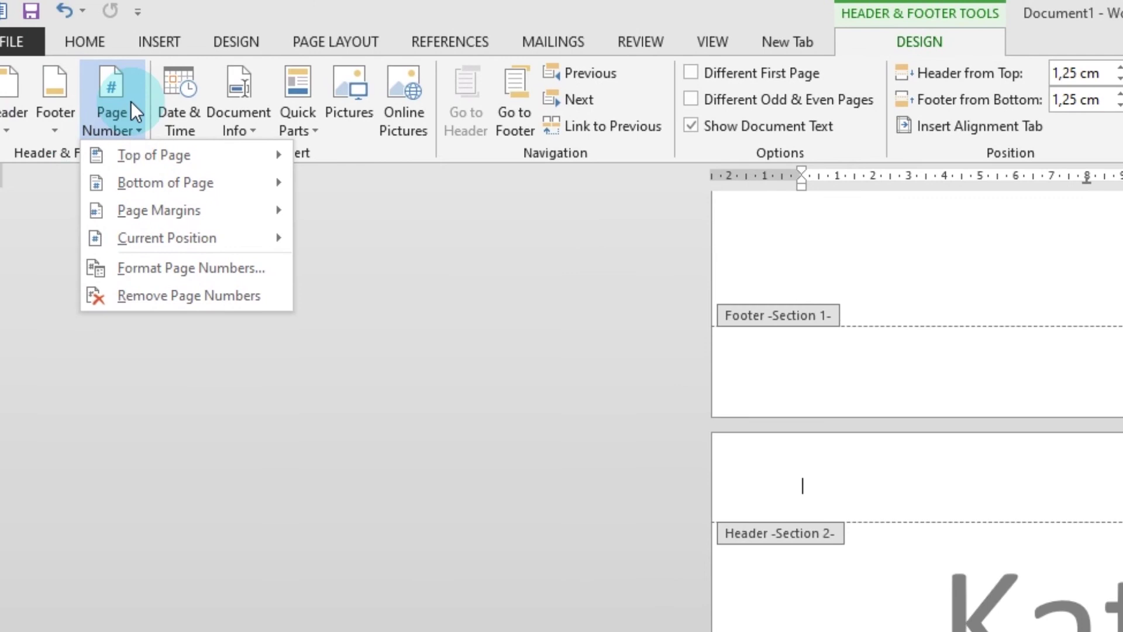
left_click(257, 275)
left_click(1056, 500)
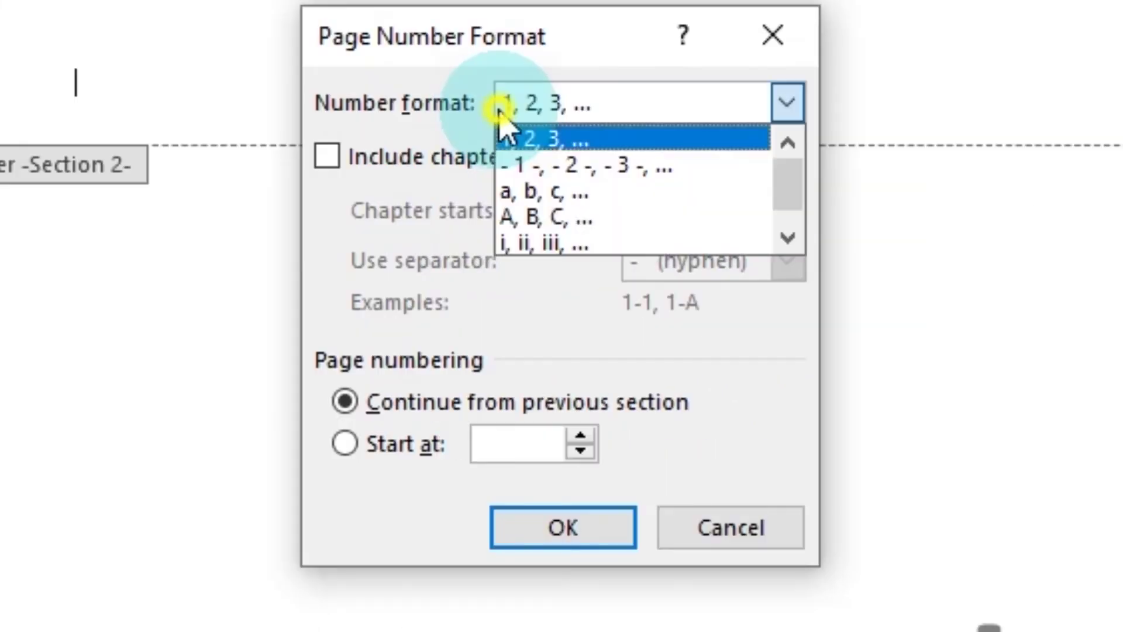
left_click(539, 244)
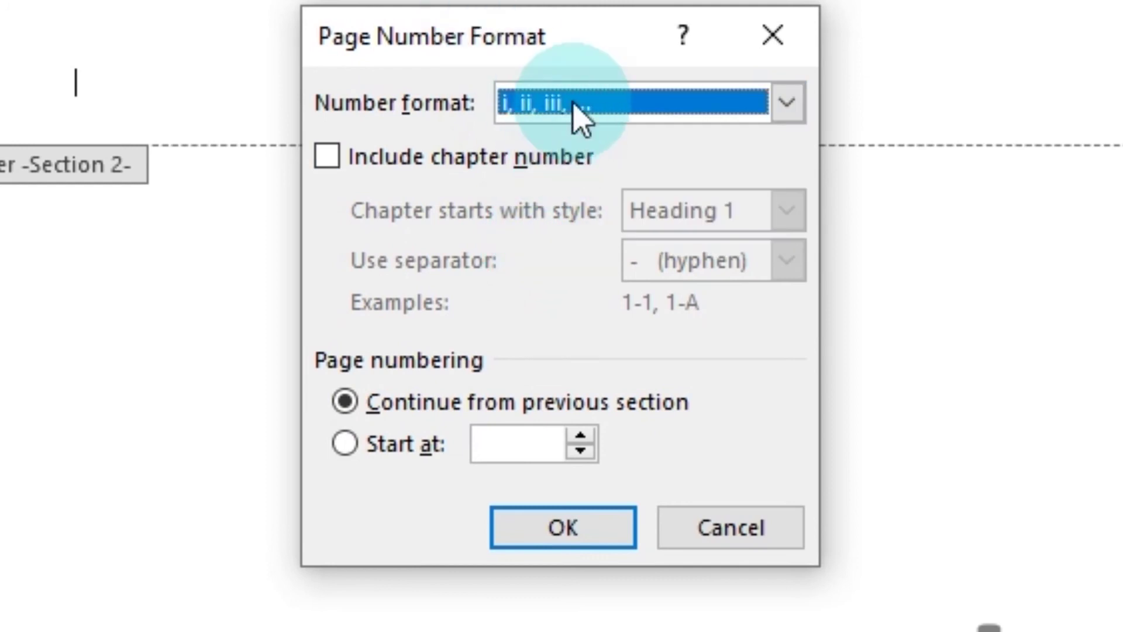
left_click(579, 115)
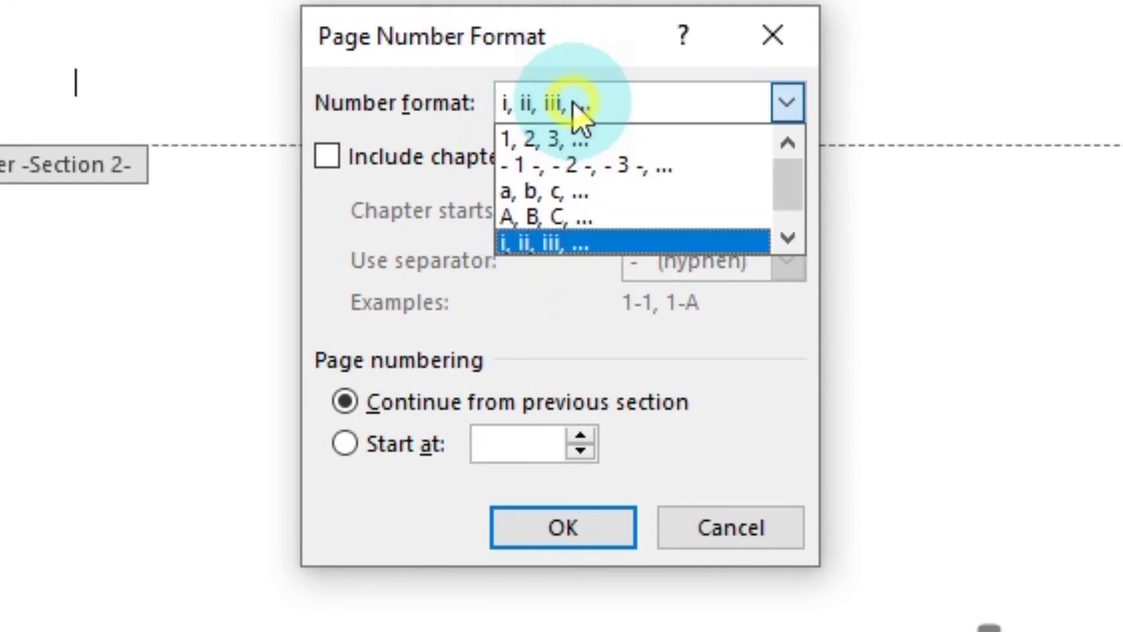
left_click(576, 244)
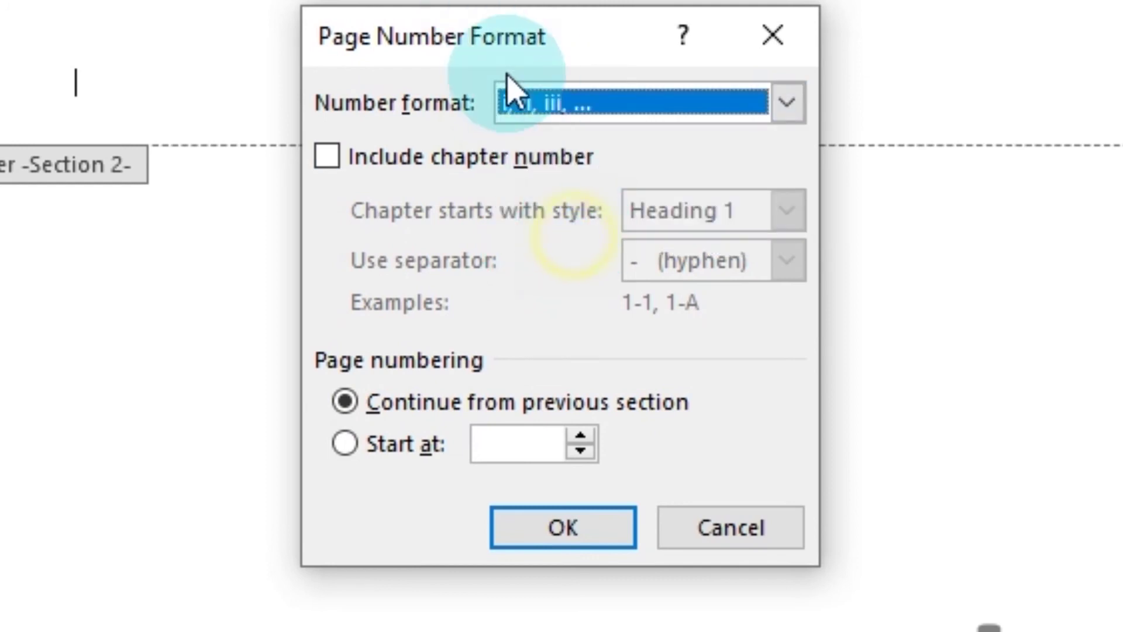
left_click(335, 450)
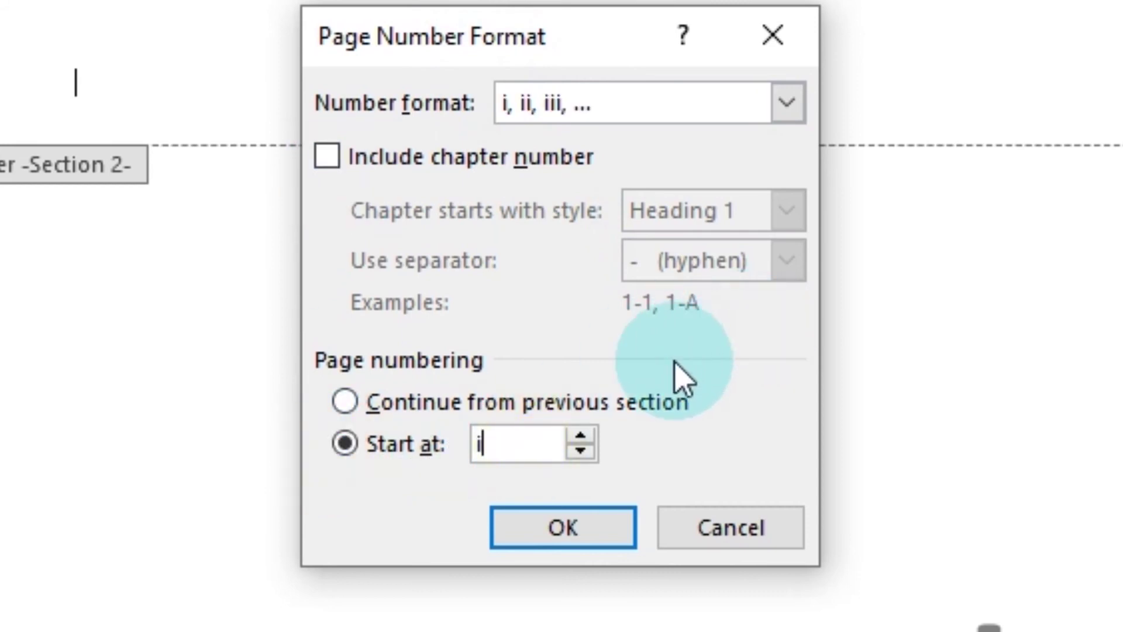
left_click(563, 529)
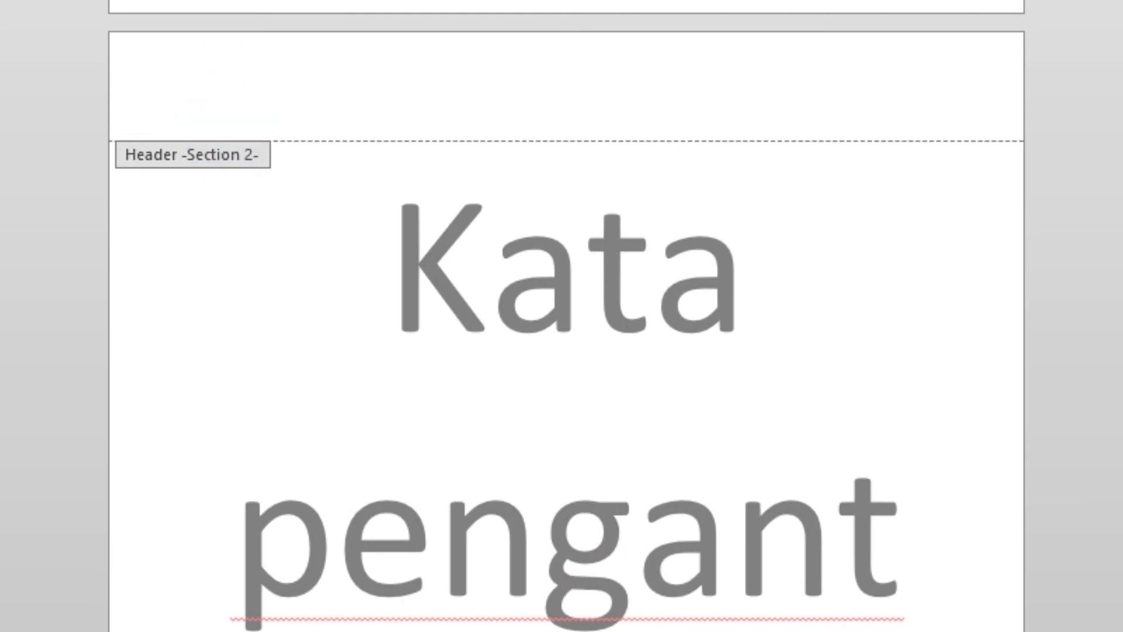
- Insert a Plain Number 1 page number at the top of the page in the Section 2 header
mouse_move(53, 23)
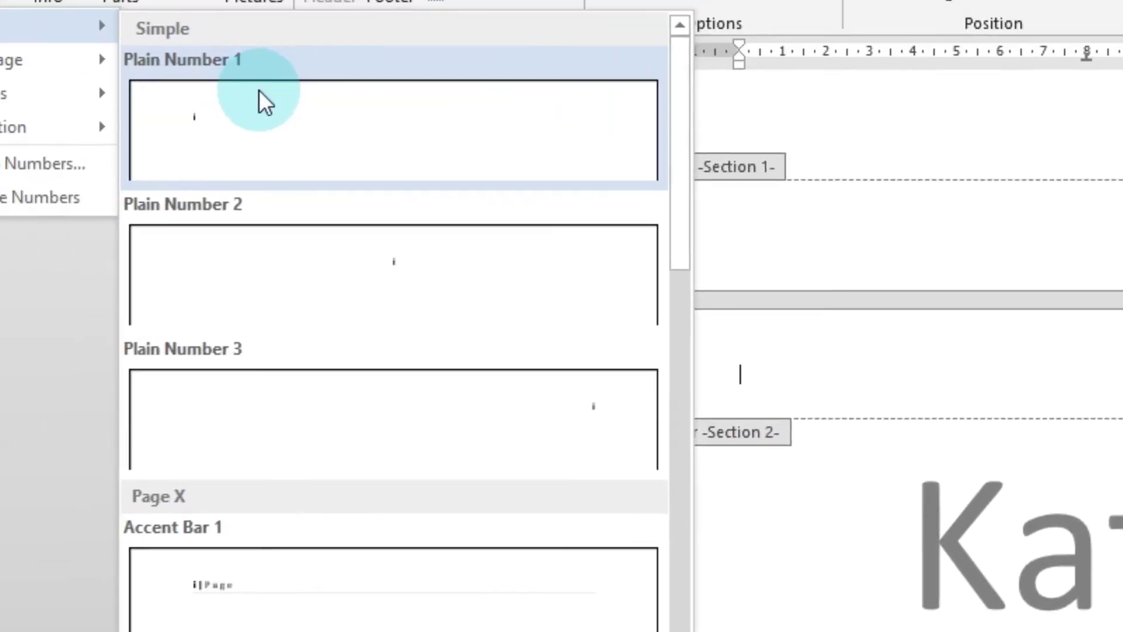
left_click(260, 94)
left_click(971, 434)
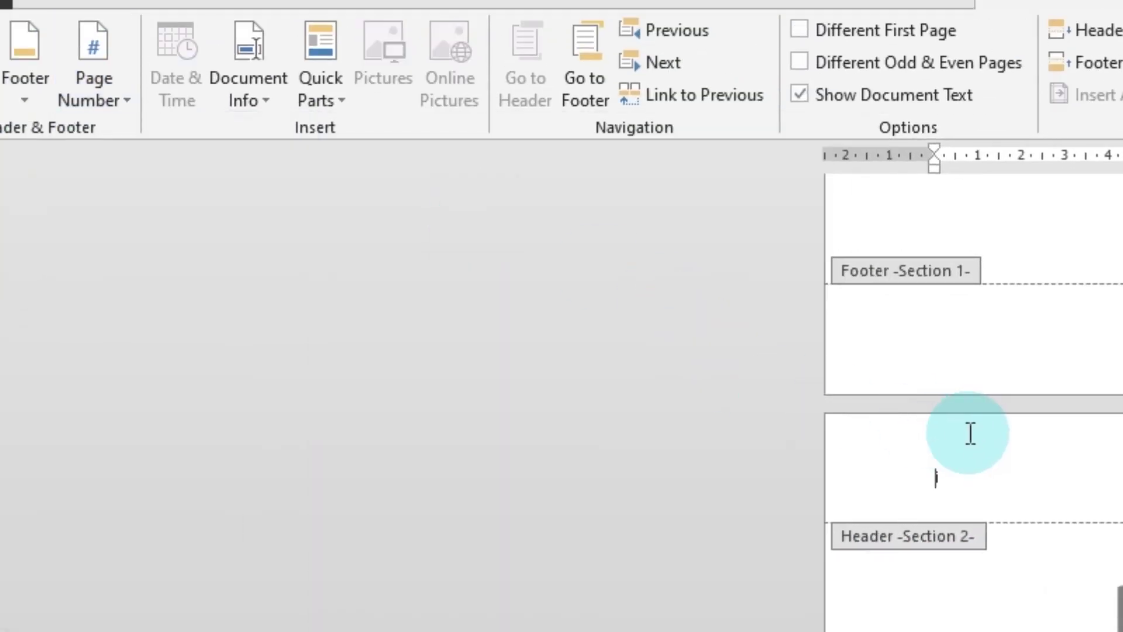
- Compare the cover's Section 1 header with the numbered Section 2 header on the "Kata pengantar" page
scroll(1006, 476, "up", 10)
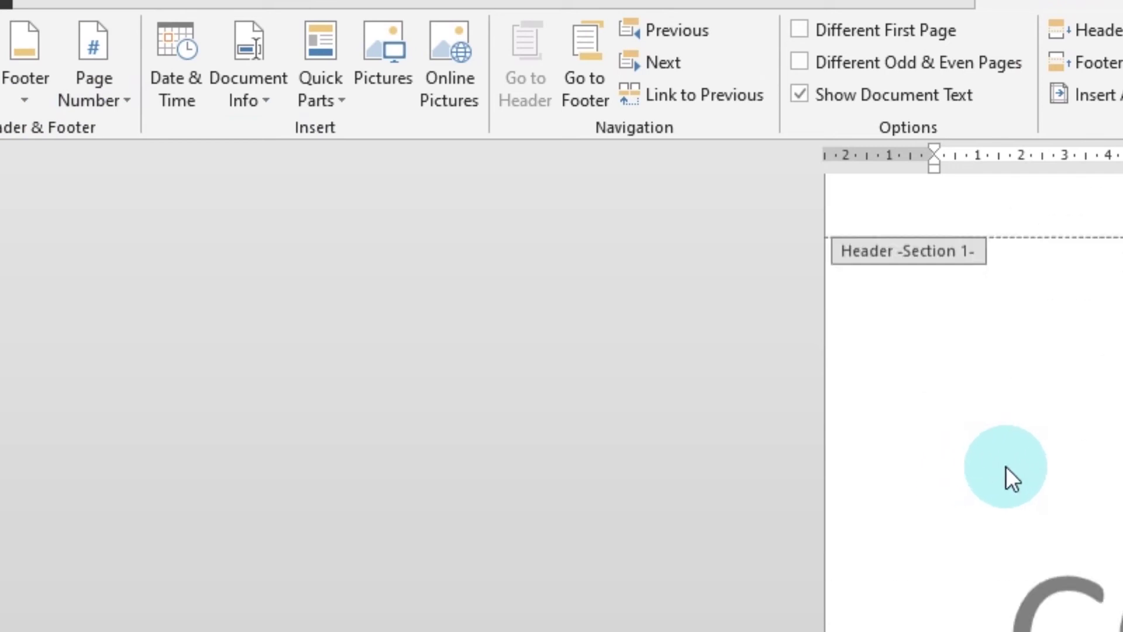
left_click(830, 260)
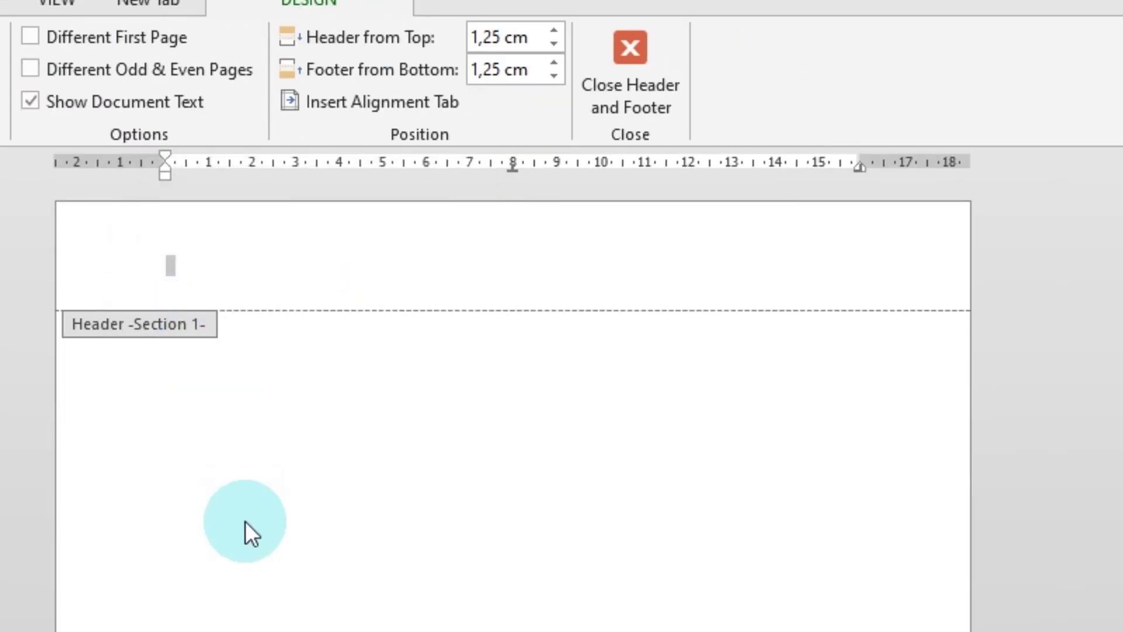
scroll(150, 557, "down", 10)
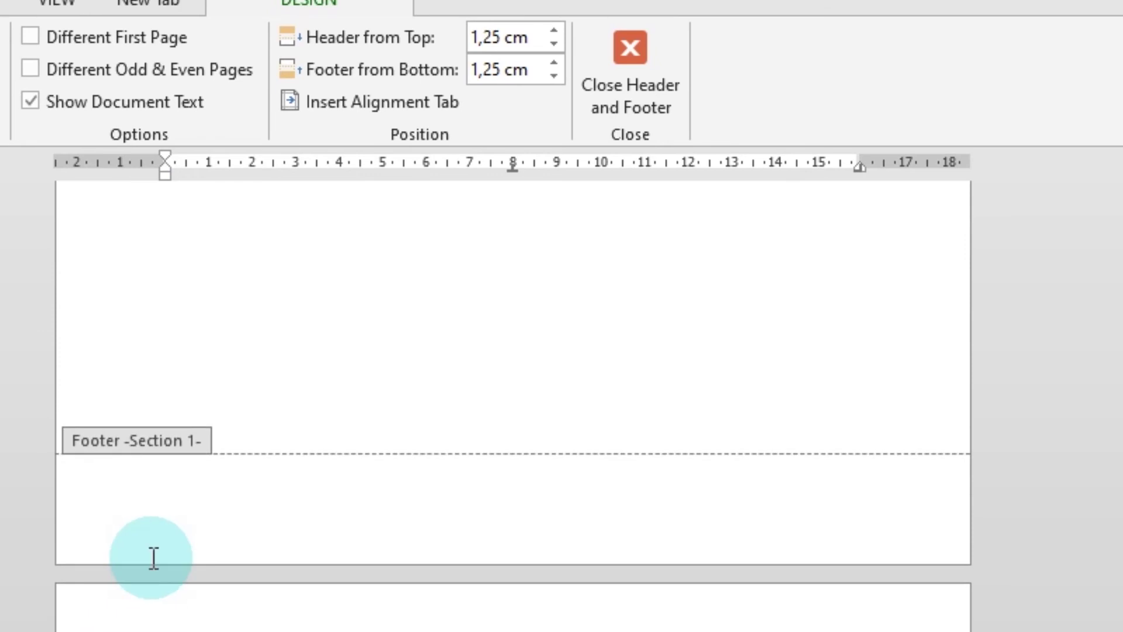
scroll(513, 406, "down", 5)
scroll(513, 406, "up", 12)
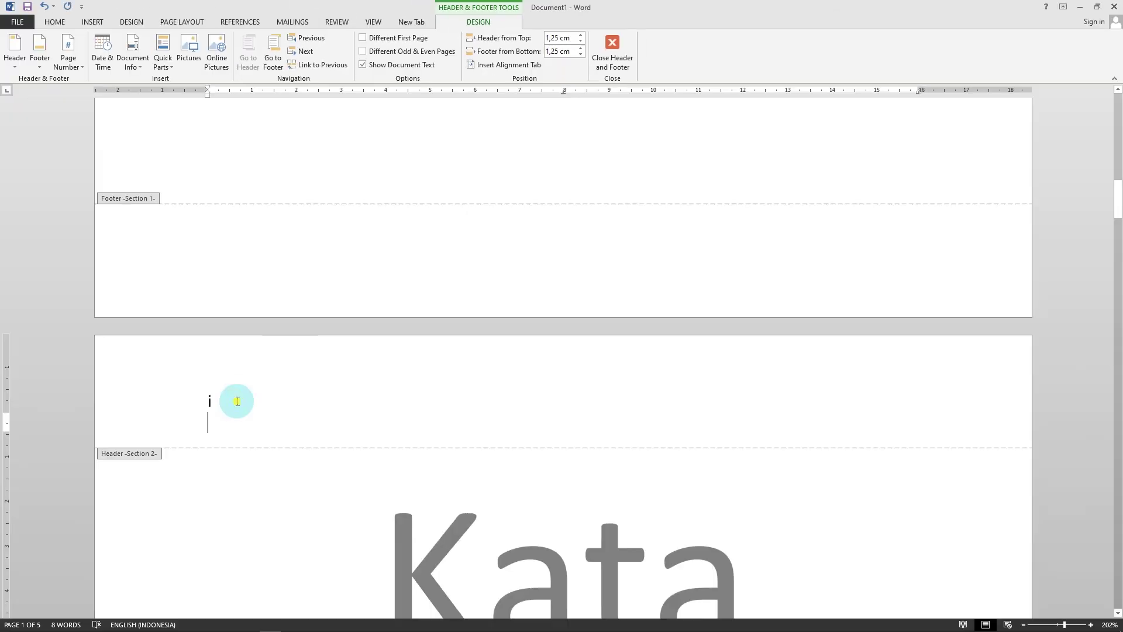
- Unlink the Section 3 header on the "Apaan dah" page from the previous section and delete its inherited page number
scroll(245, 391, "down", 15)
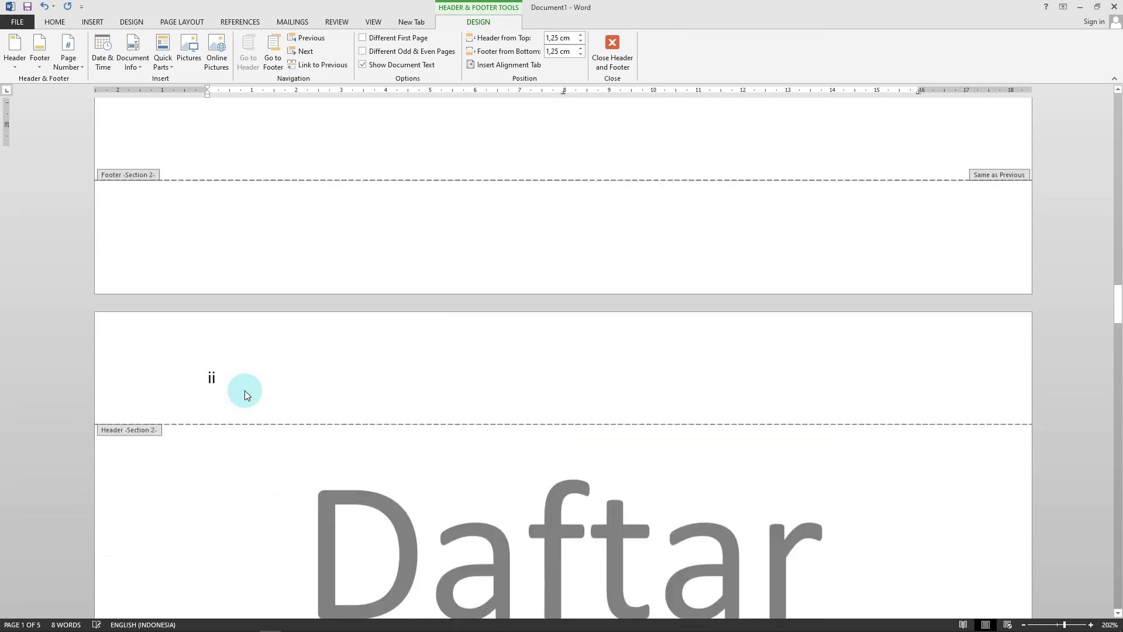
scroll(245, 391, "up", 5)
scroll(269, 296, "down", 15)
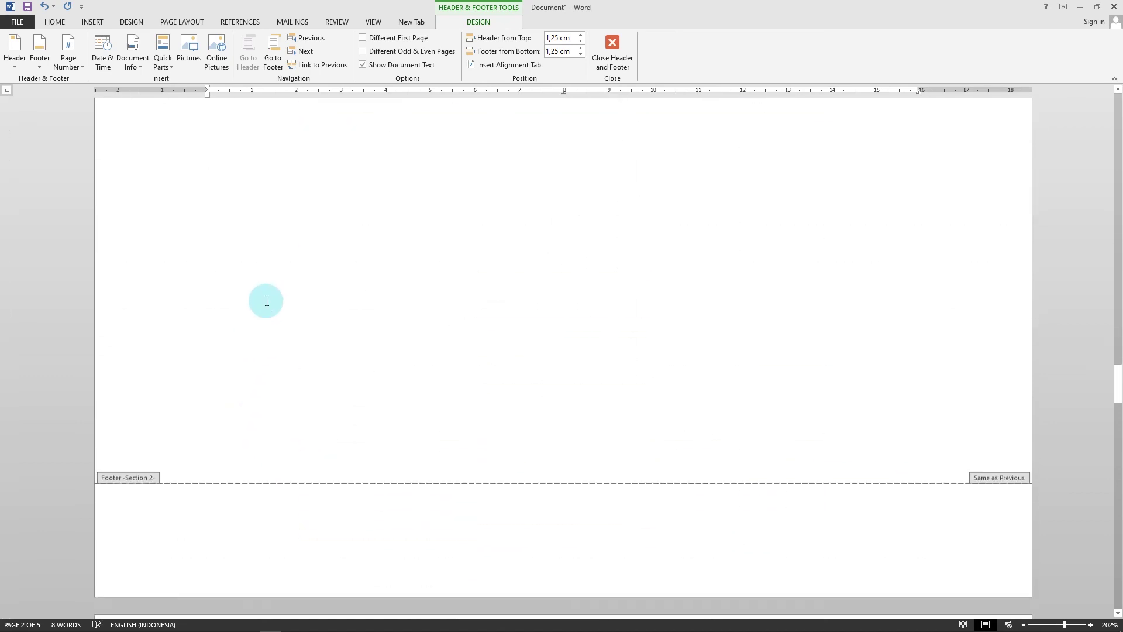
scroll(262, 302, "down", 3)
left_click(276, 231)
scroll(267, 432, "up", 6)
scroll(236, 473, "down", 5)
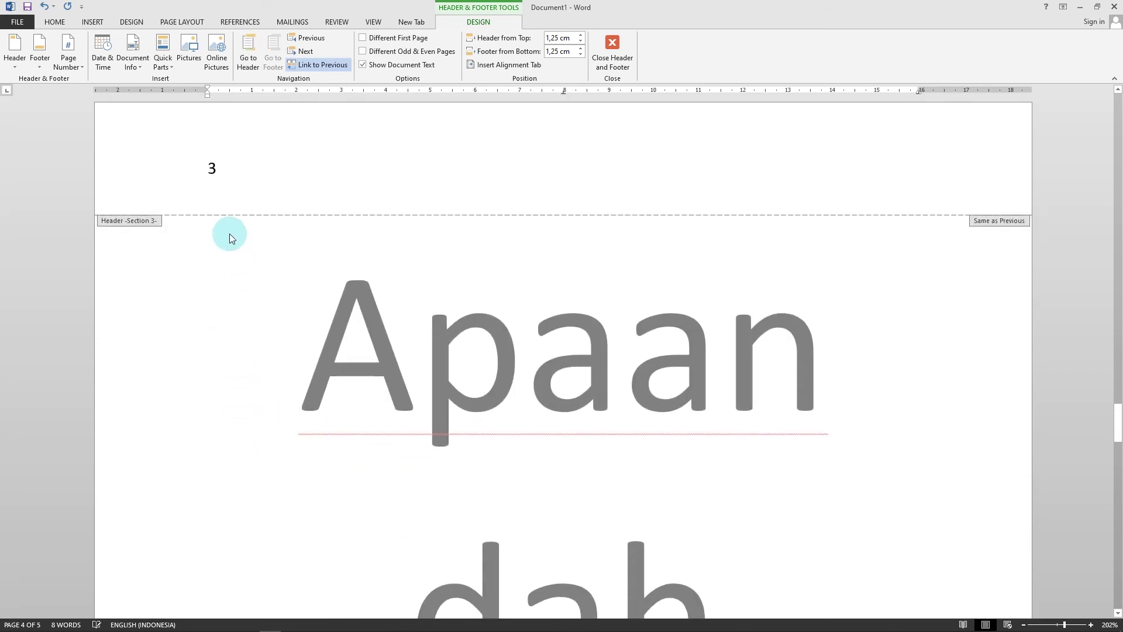
scroll(267, 232, "up", 5)
scroll(268, 232, "down", 4)
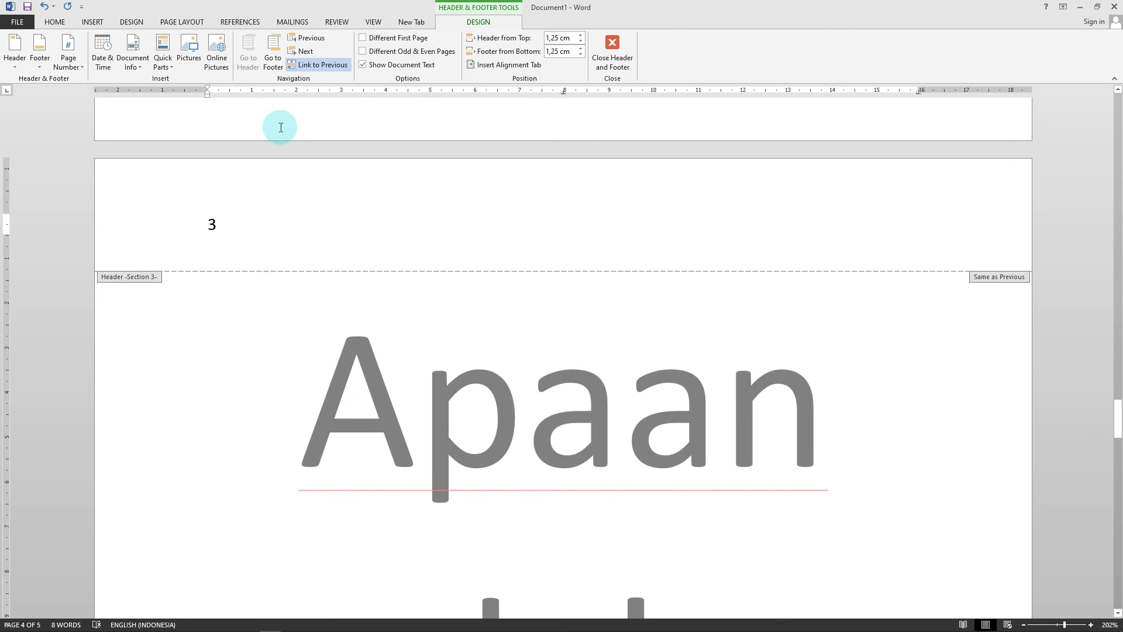
left_click(324, 65)
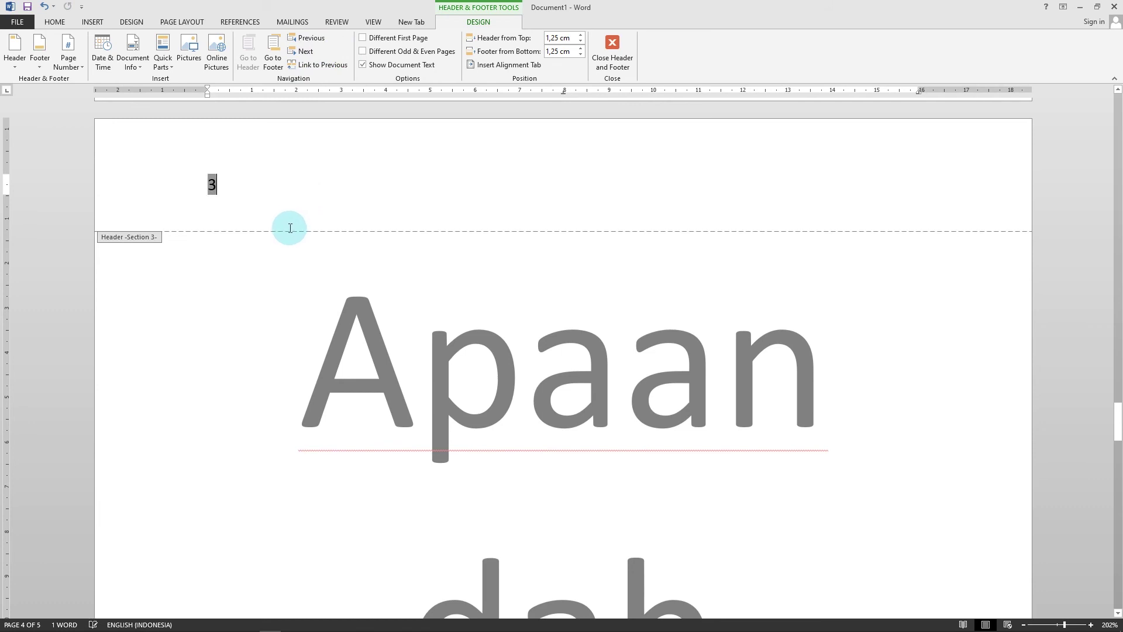
- Compare the headers of the cover, the front matter pages and Sections 3 and 4
scroll(352, 307, "up", 15)
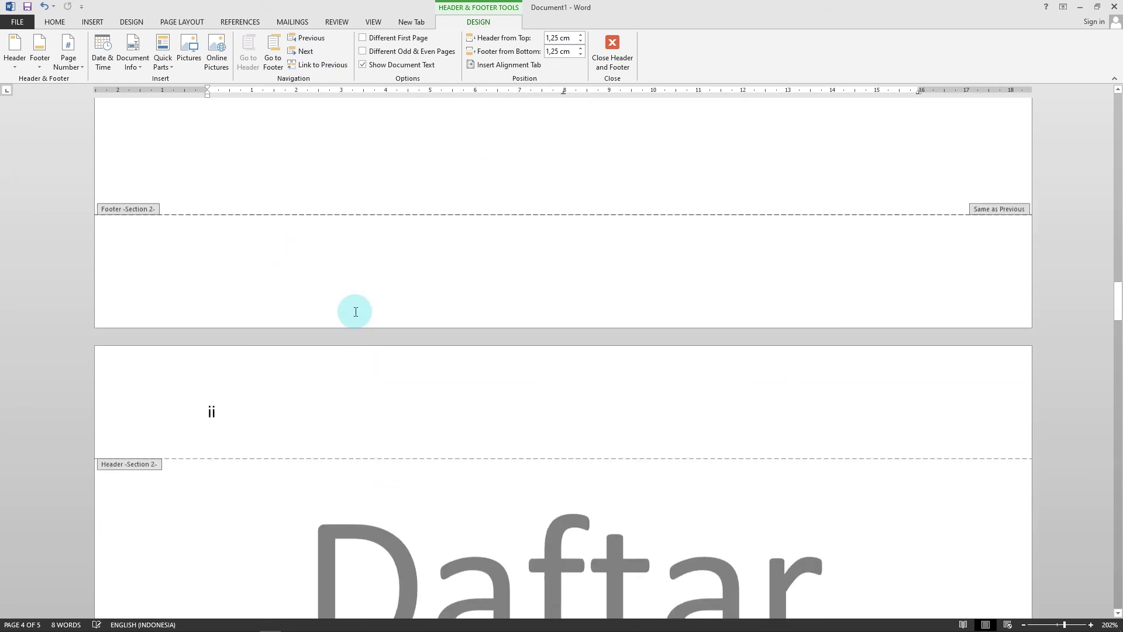
scroll(355, 311, "up", 10)
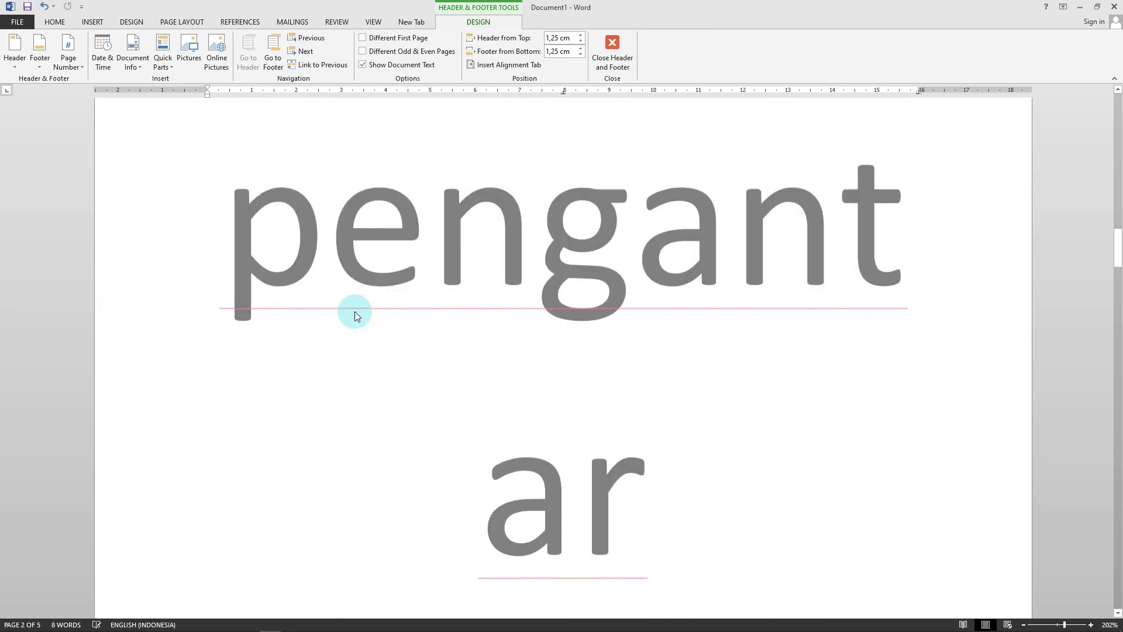
scroll(355, 312, "up", 15)
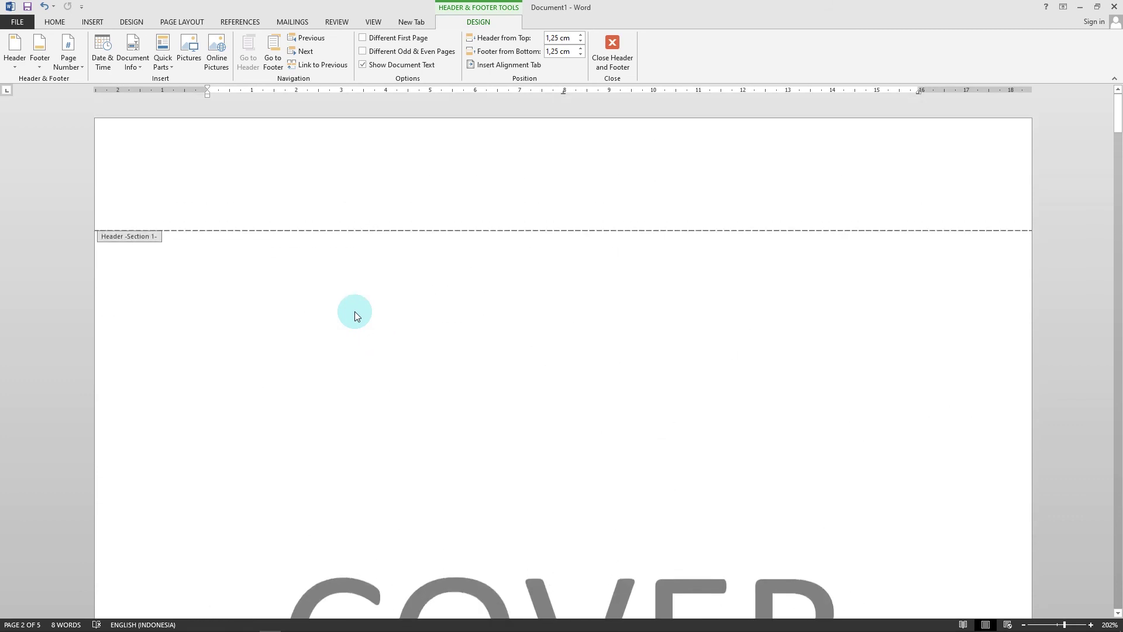
scroll(358, 326, "down", 20)
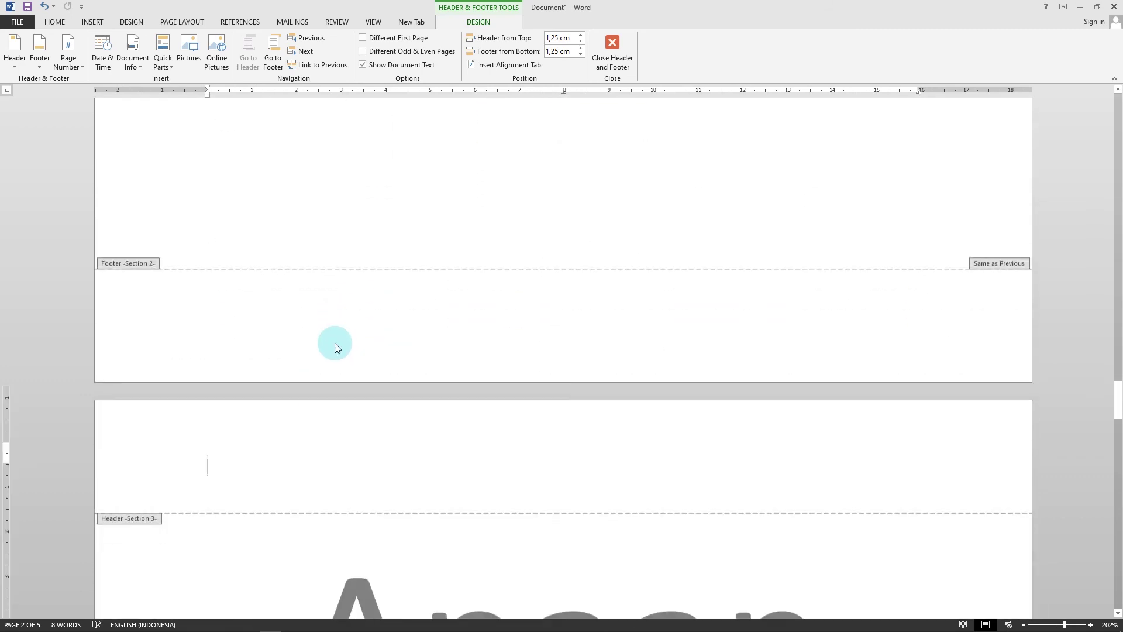
scroll(335, 343, "down", 20)
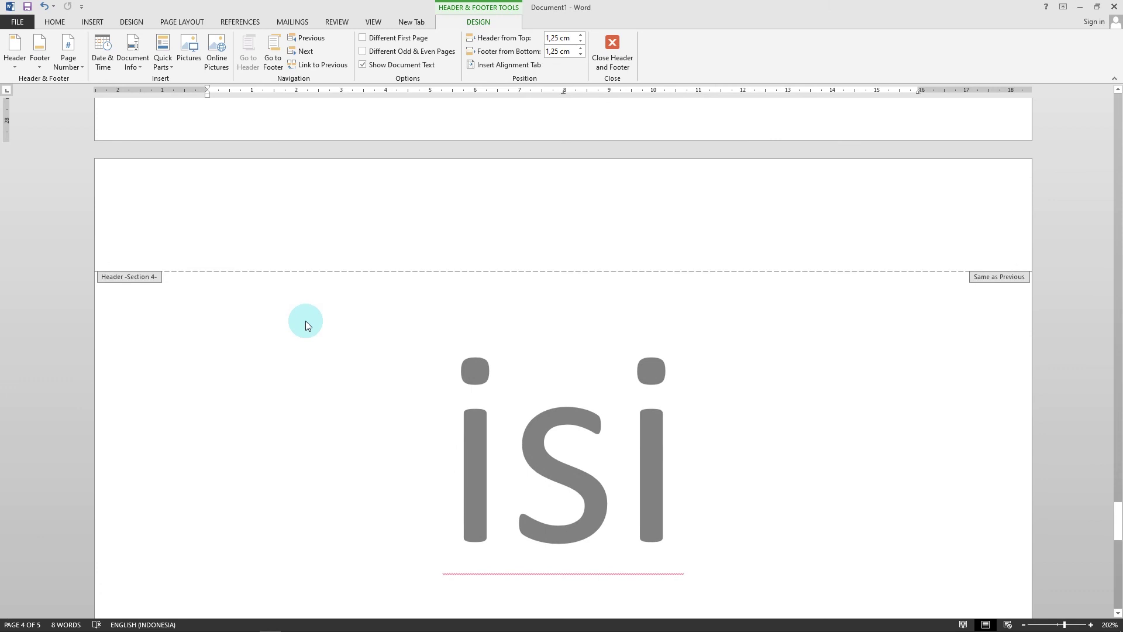
- Set the Section 3 page numbering to start at 1, keeping the 1, 2, 3, ... format
scroll(305, 323, "up", 20)
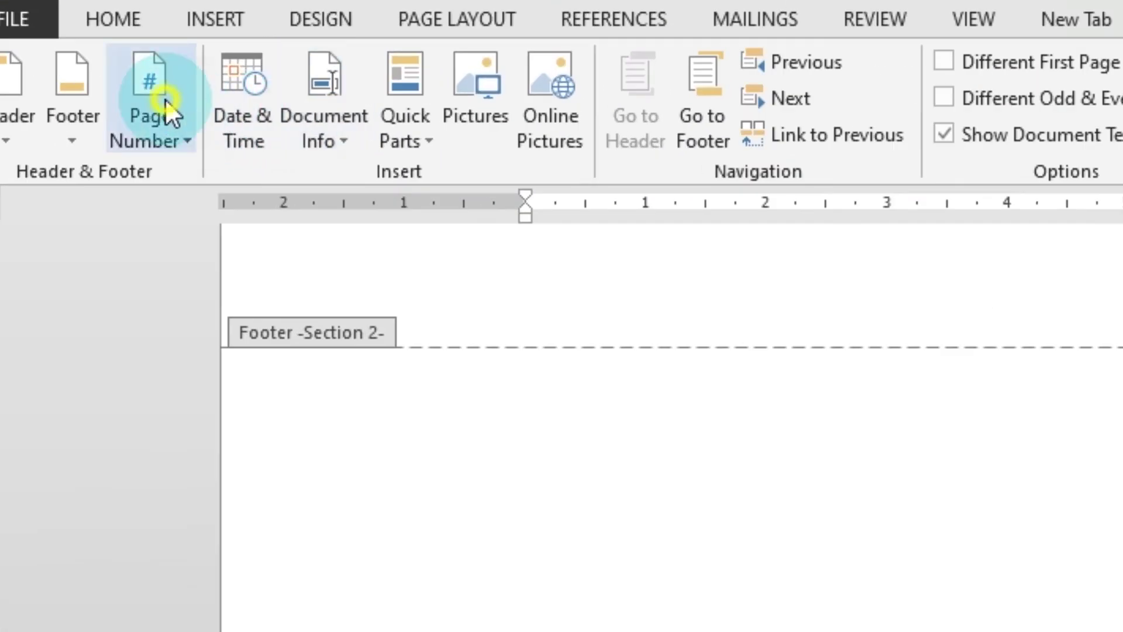
left_click(69, 57)
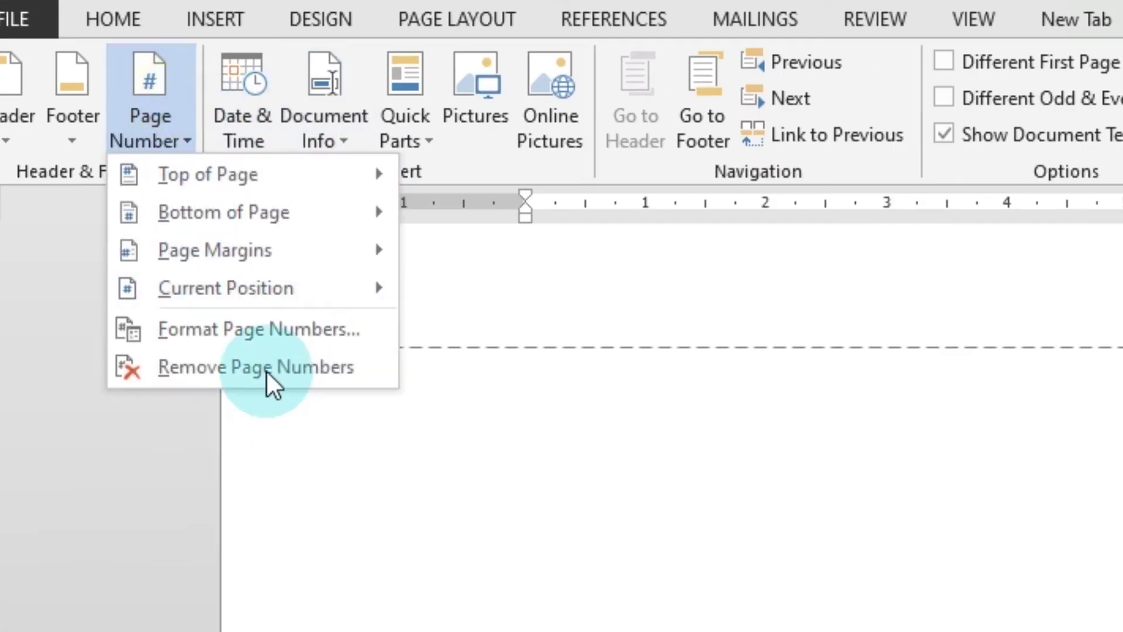
left_click(271, 333)
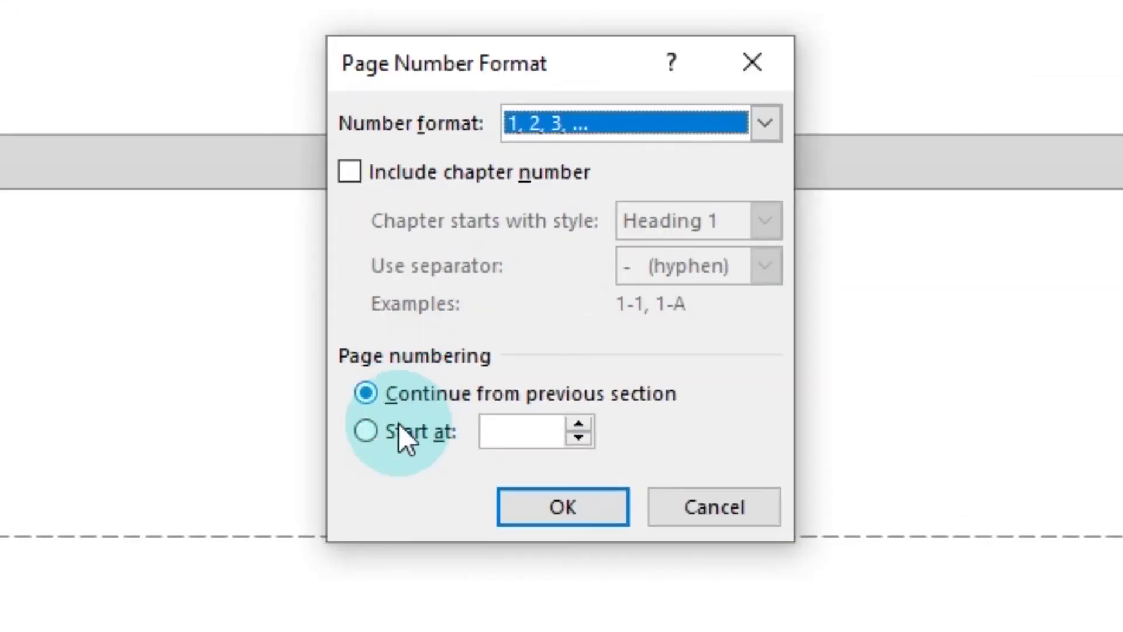
left_click(399, 430)
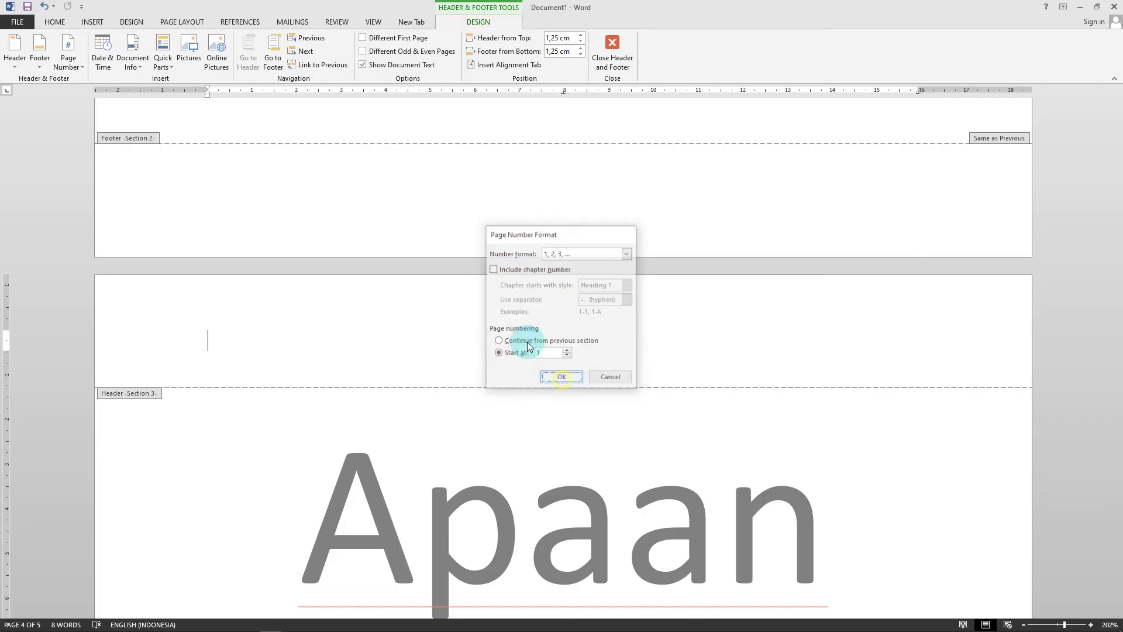
left_click(561, 379)
- Insert a Plain Number 1 page number at the top of the page in the Section 3 header
left_click(272, 184)
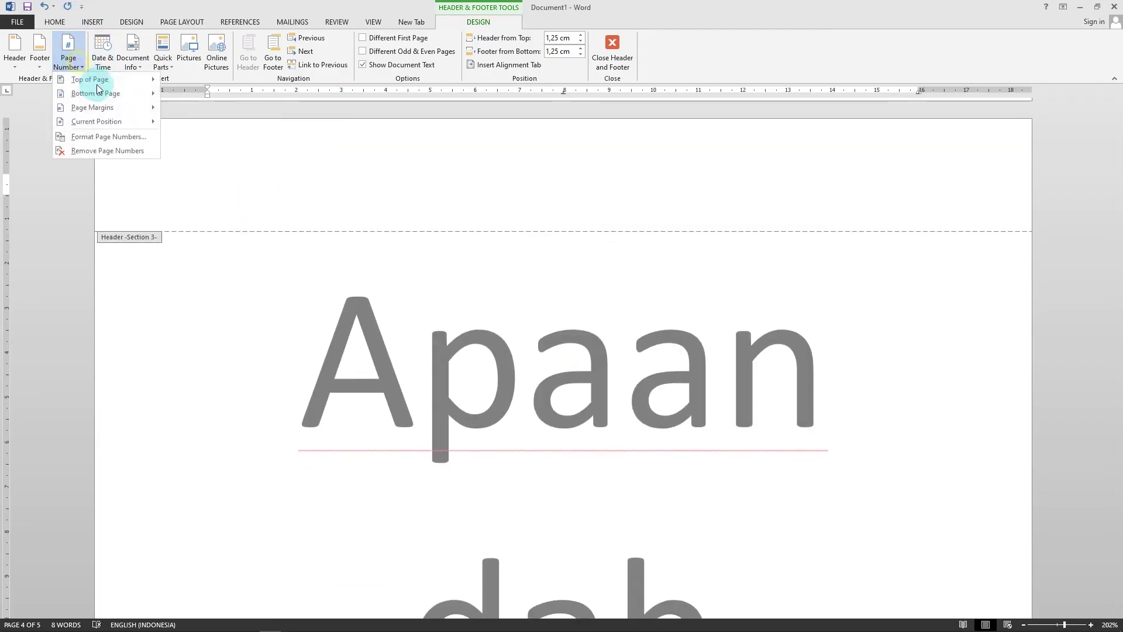
mouse_move(97, 81)
left_click(295, 129)
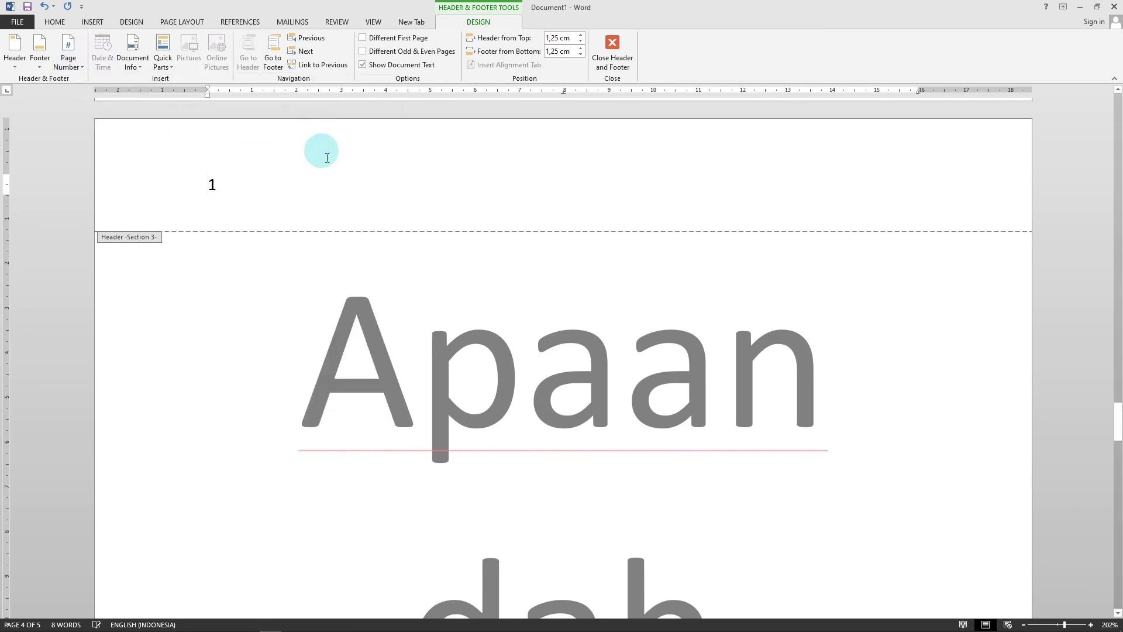
- Review the header page numbering through the document, from the cover to the "Kata pengantar" and "Daftar isi" pages
scroll(523, 429, "up", 20)
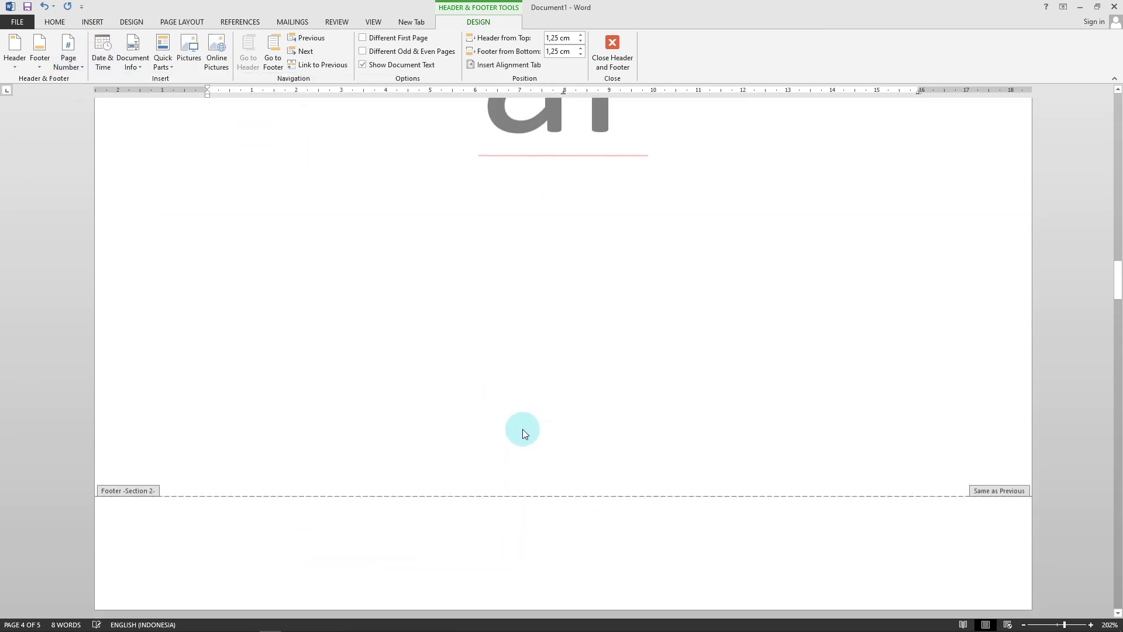
scroll(521, 428, "down", 10)
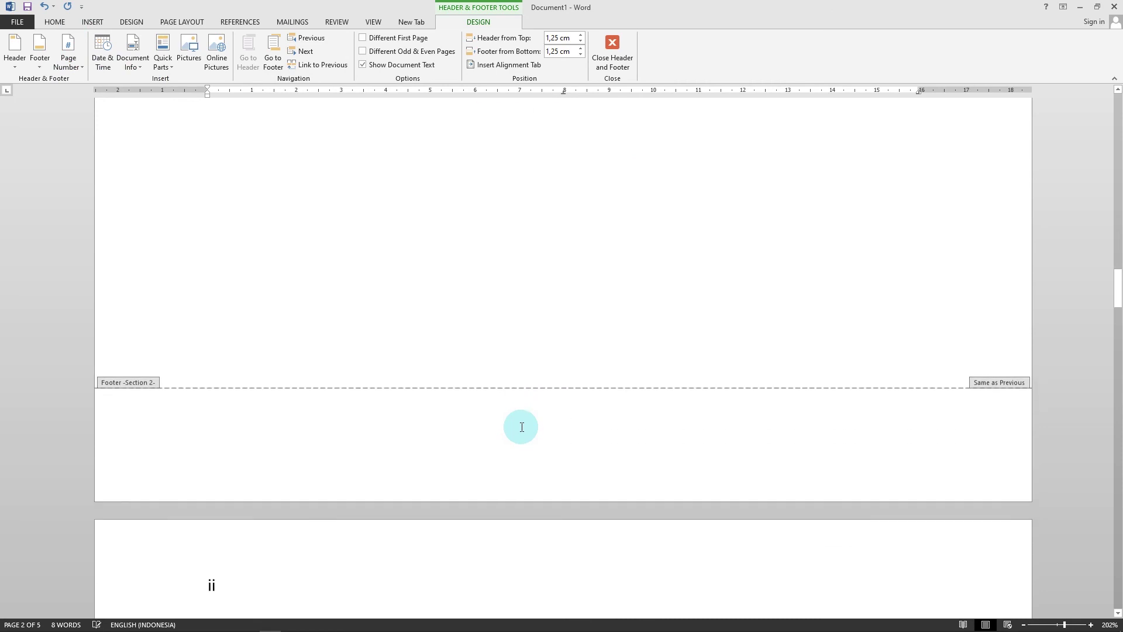
scroll(520, 430, "up", 15)
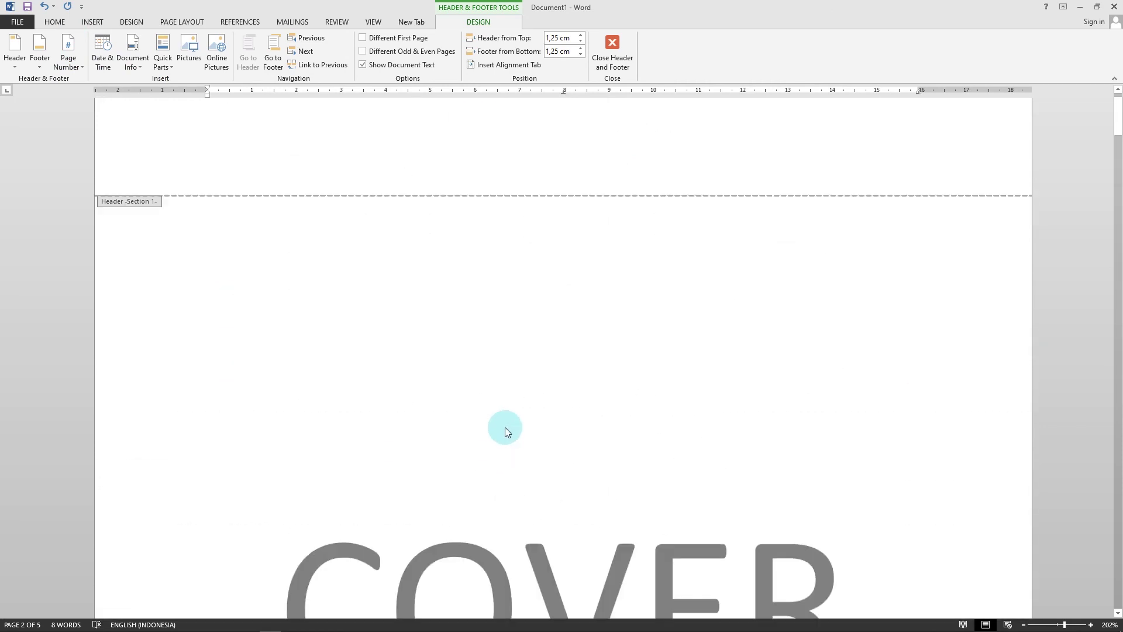
scroll(500, 420, "down", 10)
scroll(501, 431, "down", 10, "ctrl")
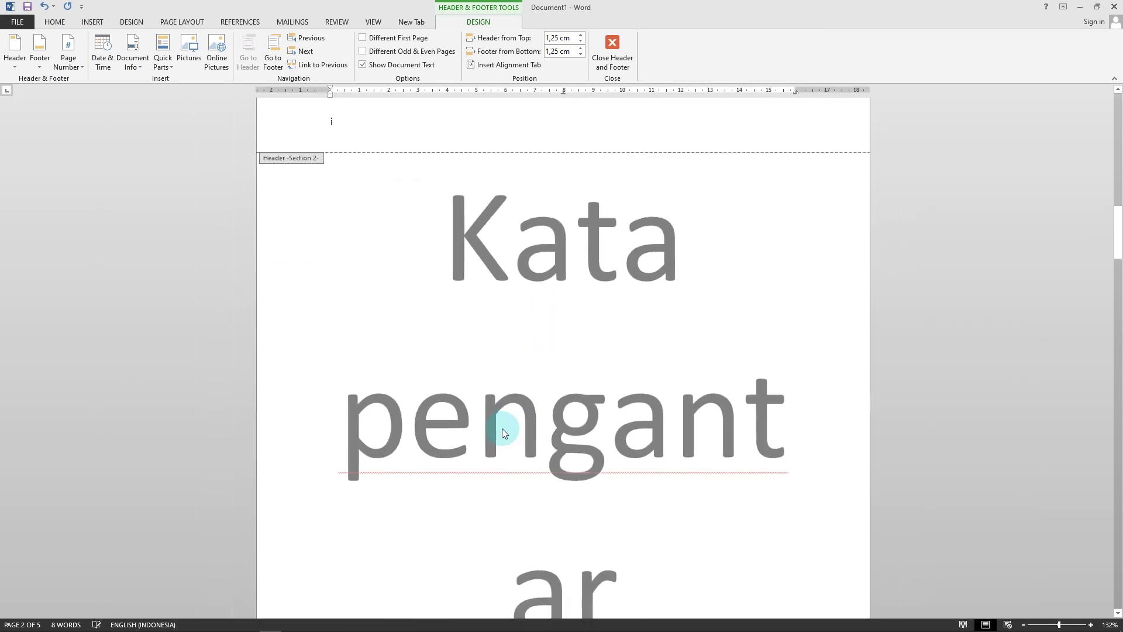
scroll(578, 294, "up", 10)
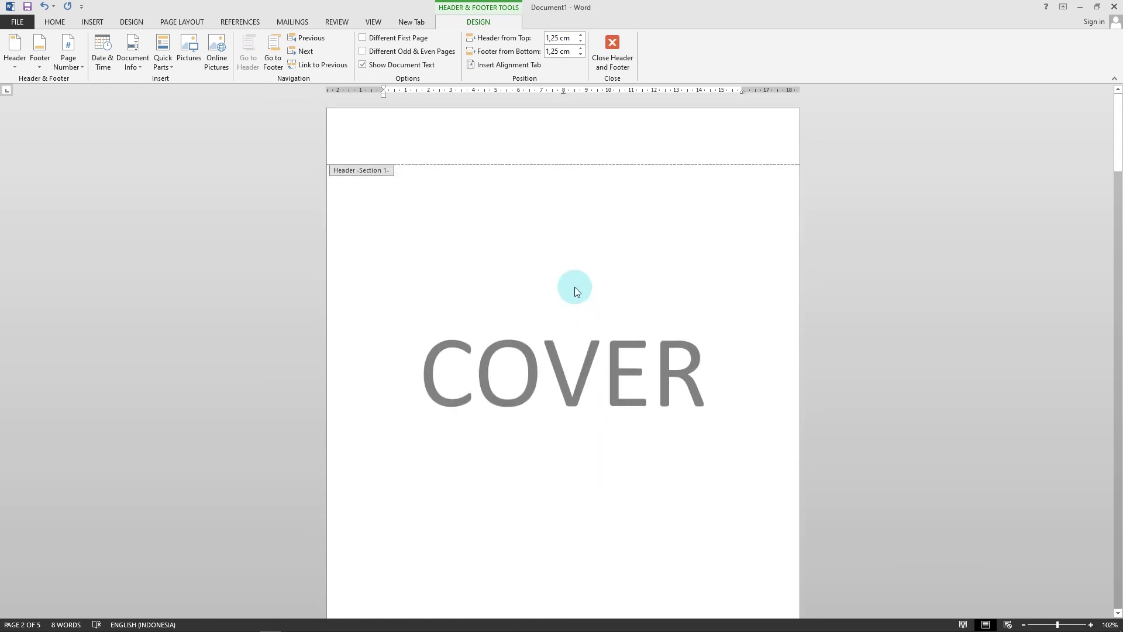
left_click_drag(1118, 124, 1120, 573)
left_click_drag(1118, 530, 430, 16)
left_click_drag(591, 338, 606, 138)
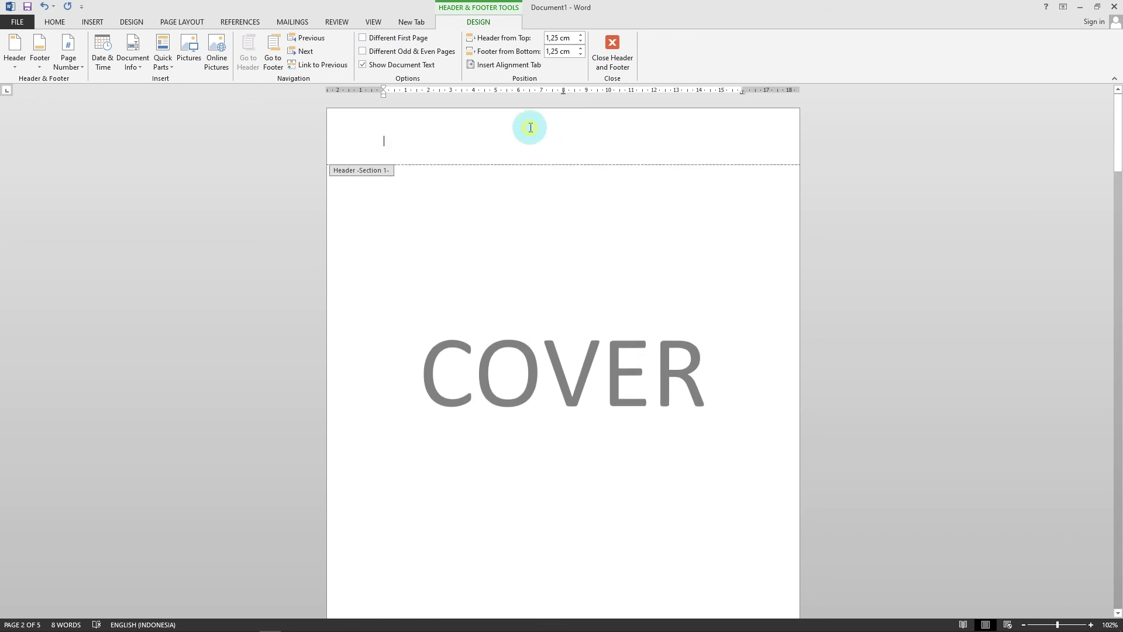
scroll(603, 371, "down", 20)
scroll(508, 369, "down", 1)
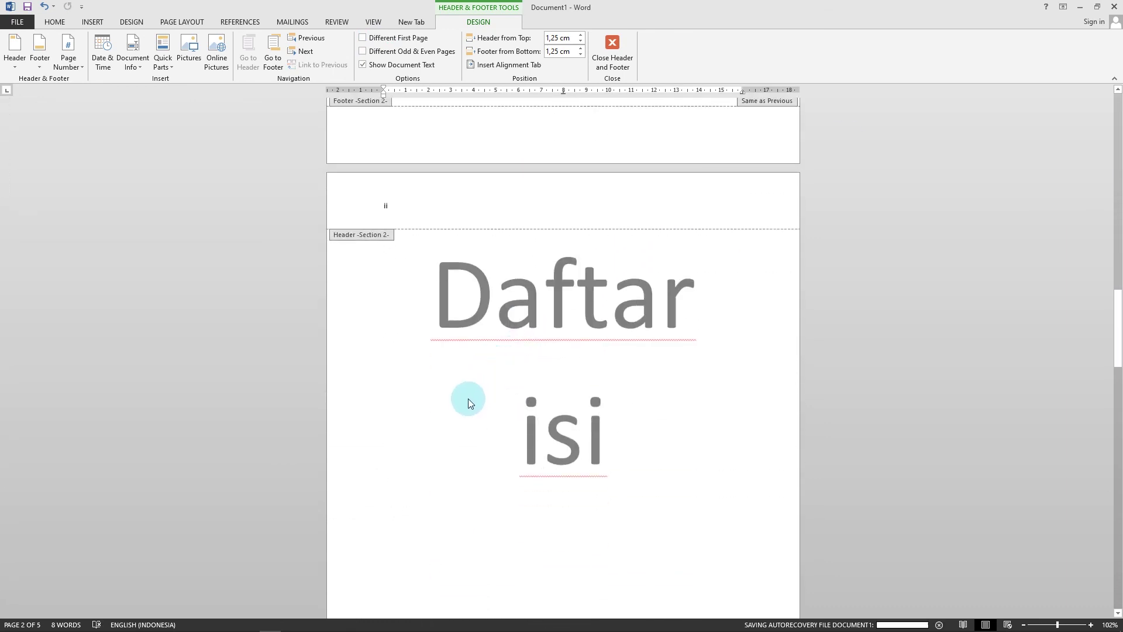